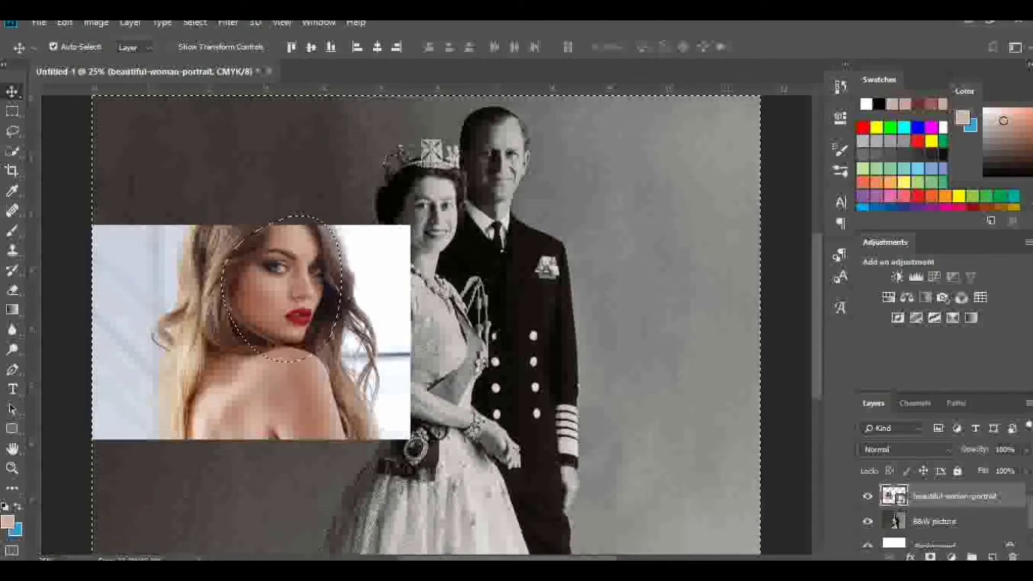
Rasterize the woman portrait layer and delete everything outside the oval around her face
key("Delete")
left_click(498, 233)
right_click(955, 495)
left_click(764, 272)
key("Delete")
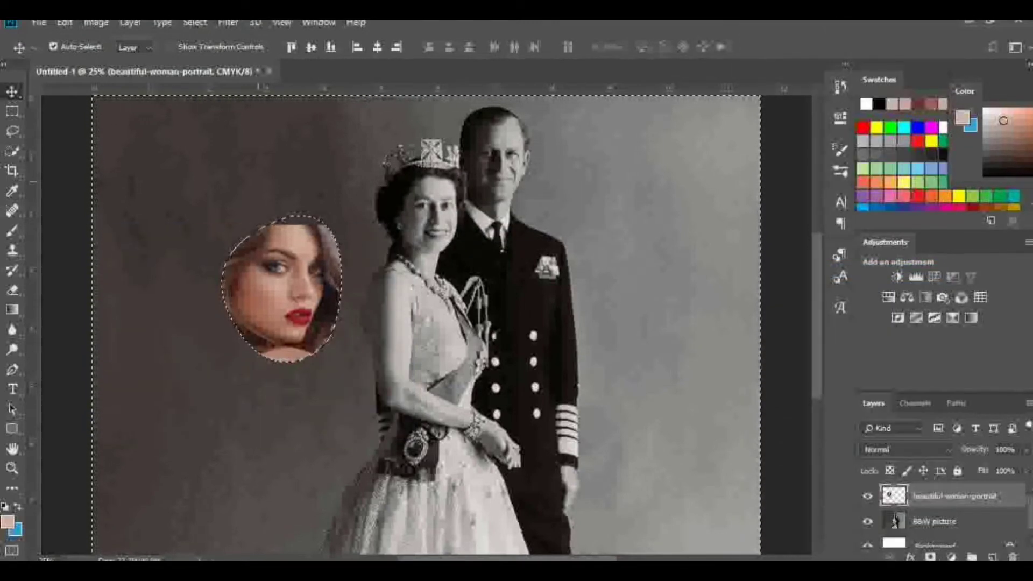
Deselect and move the face cutout up and away from the couple, onto the empty backdrop
key("ctrl+d")
left_click_drag(281, 288, 189, 258)
key("i")
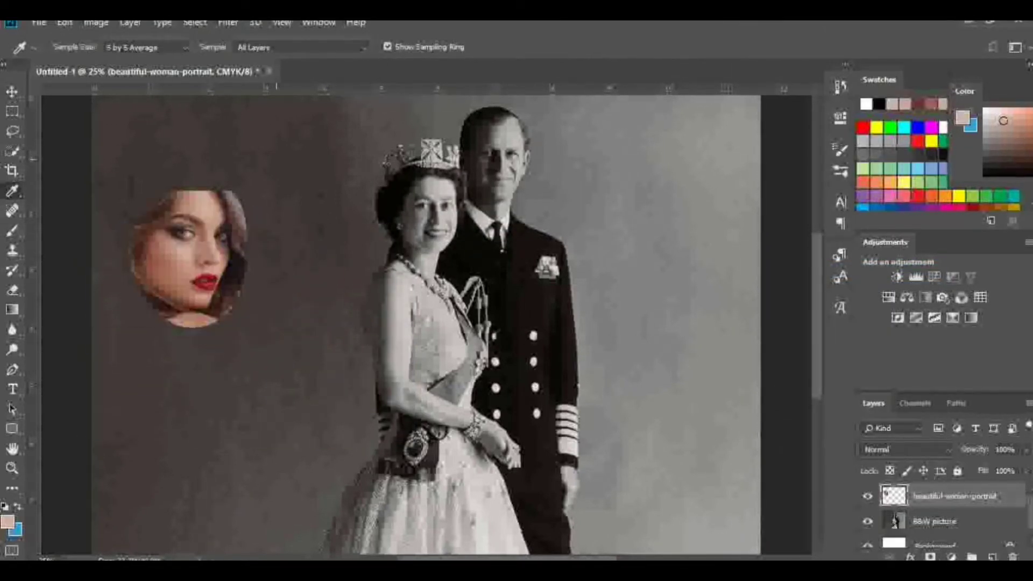
scroll(204, 242, "up", 3)
key("b")
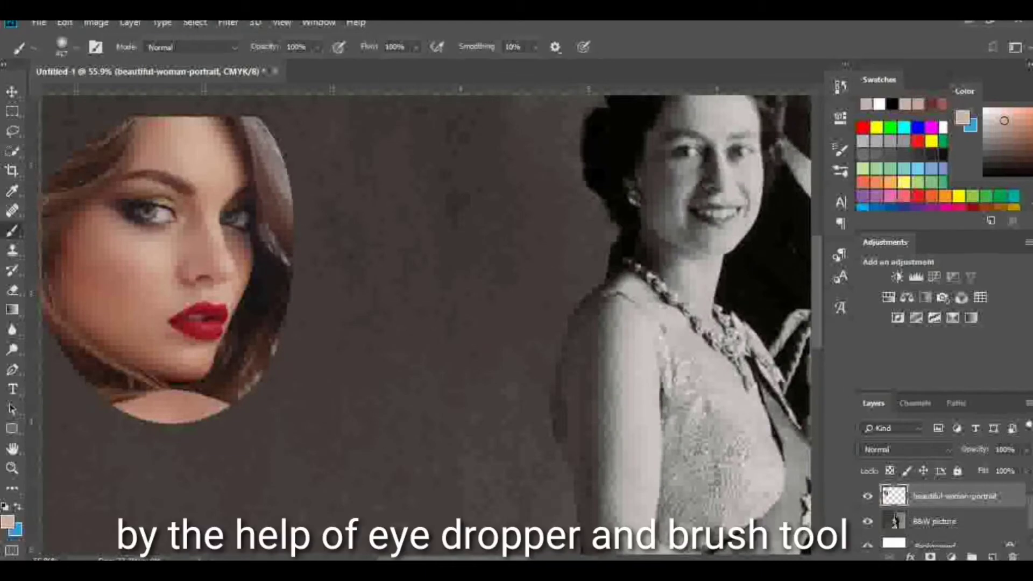
Set the eyedropper sample size to 3 by 3 Average and paint a light skin-tone swatch beside the face on a new layer
key("i")
left_click(146, 47)
left_click(139, 71)
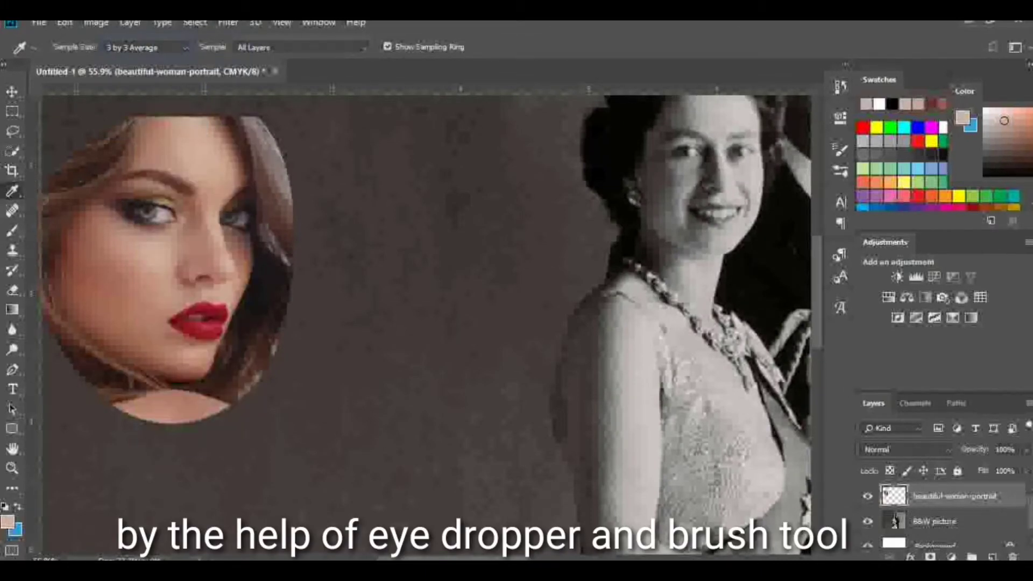
key("b")
key("ctrl+shift+alt+n")
left_click_drag(360, 179, 511, 179)
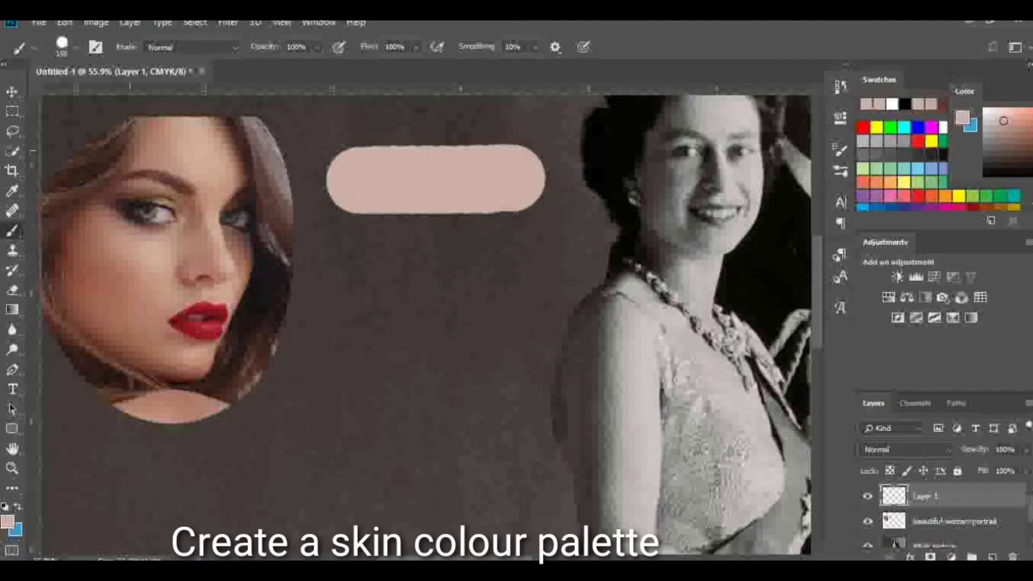
Sample a dark brown from the portrait and paint a wide swatch of it well below the light one
key("i")
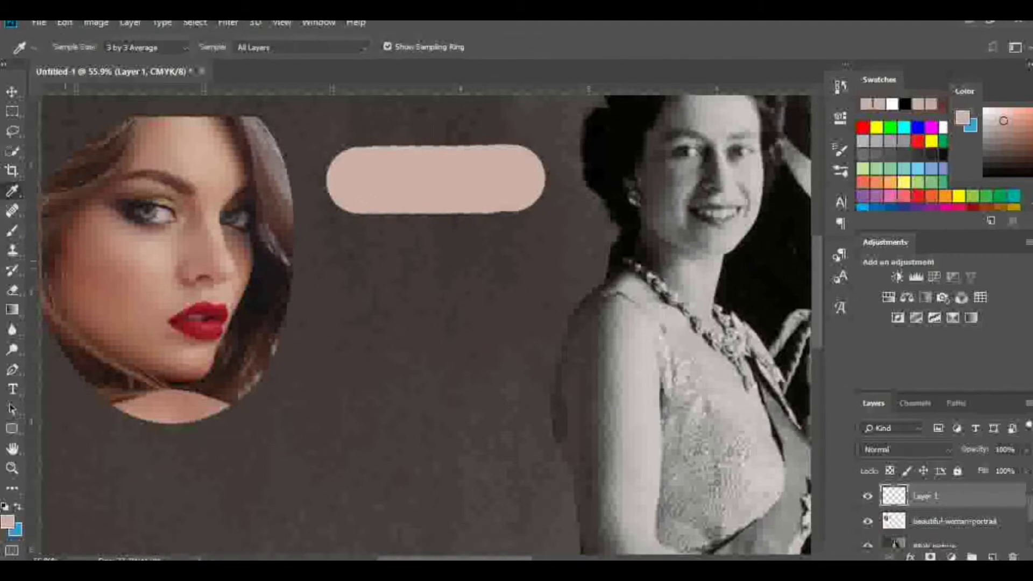
scroll(425, 323, "left", 3)
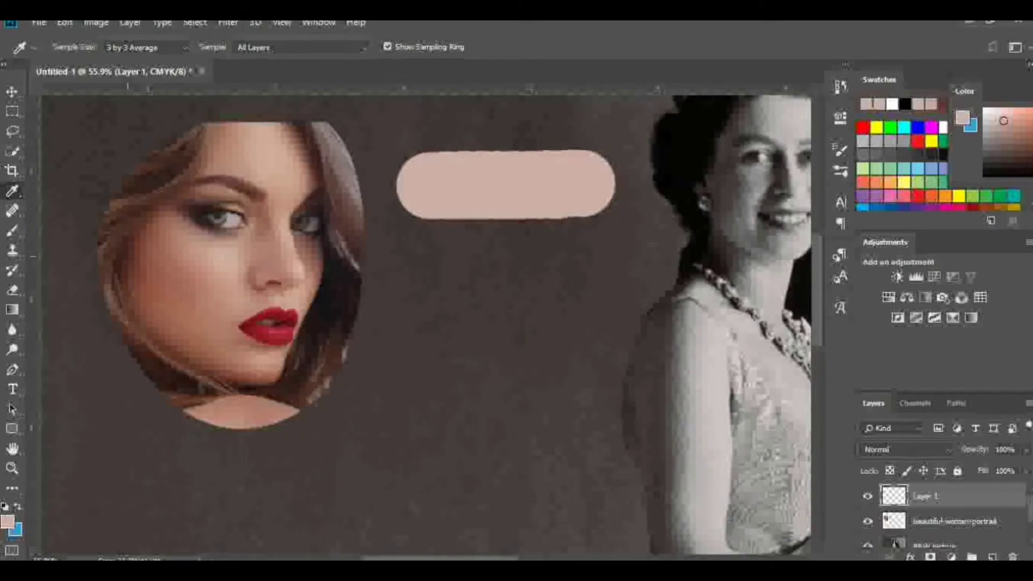
left_click(184, 218)
key("b")
left_click_drag(630, 428, 365, 473)
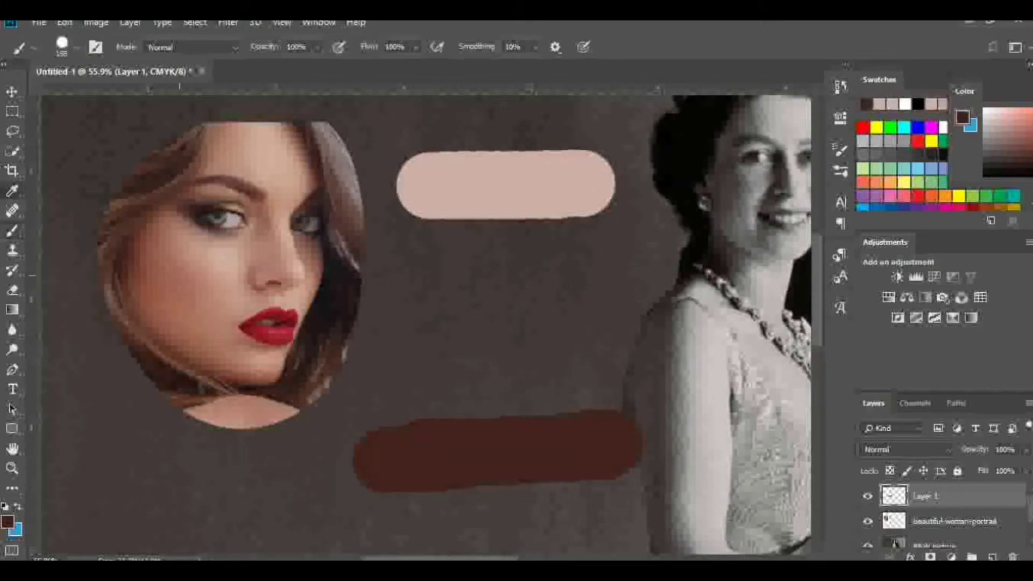
Paint a pink swatch and a reddish-brown swatch above the dark brown one, using tones sampled from the portrait
key("i")
key("b")
left_click_drag(360, 323, 640, 320)
key("i")
left_click(334, 322)
key("b")
mouse_move(366, 387)
left_mouse_down()
mouse_move(431, 387)
mouse_move(329, 386)
mouse_move(640, 377)
left_mouse_up()
Sample a muted pink from the cheek and paint it as a swatch directly under the lightest one
key("i")
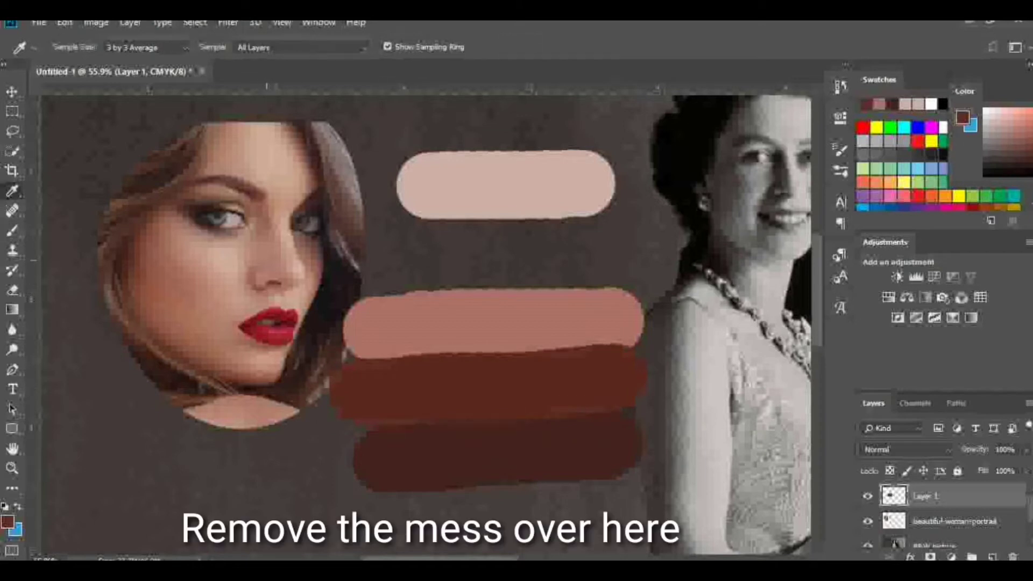
left_click(162, 301)
key("b")
left_click_drag(388, 250, 624, 253)
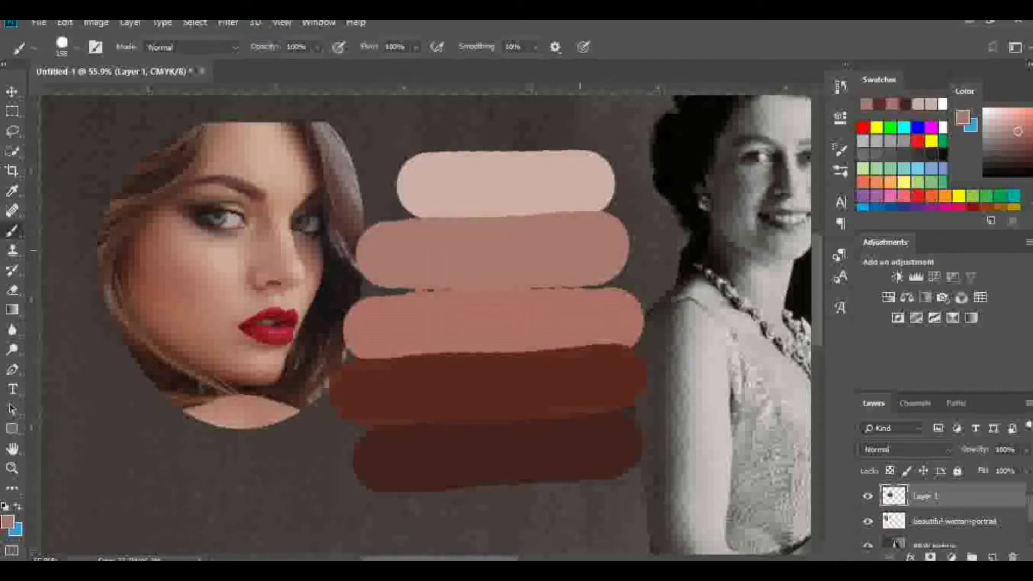
Trim the five skin-tone swatches to a rectangular strip by deleting everything outside a marquee selection
key("m")
left_click_drag(443, 152, 585, 476)
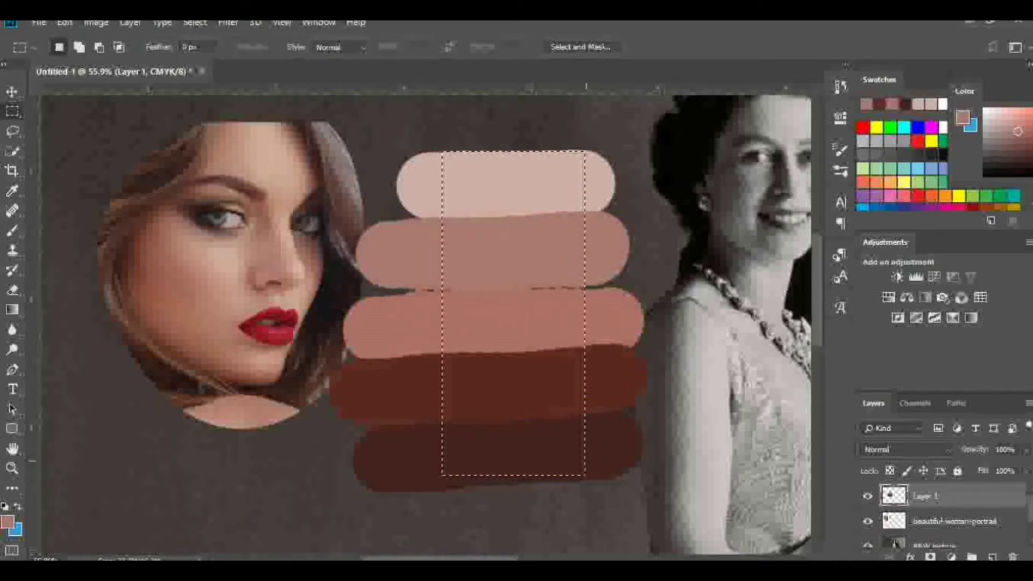
key("ctrl+shift+i")
key("Delete")
key("ctrl+shift+i")
Clear the face cutout from its layer and move the palette strip farther from the couple
key("v")
key("alt+bracketleft")
key("Delete")
key("ctrl+minus")
key("ctrl+minus")
key("ctrl+minus")
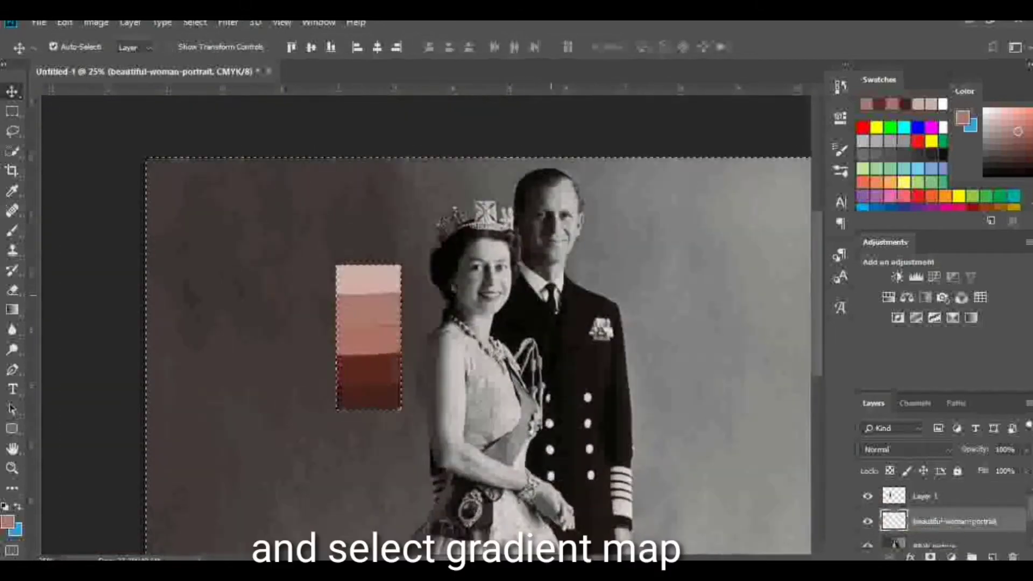
left_click_drag(368, 337, 208, 248)
key("ctrl+d")
Add a Gradient Map adjustment running from the palette's dark brown to its light skin tone, and invert its layer mask
left_click(951, 557)
left_click(956, 532)
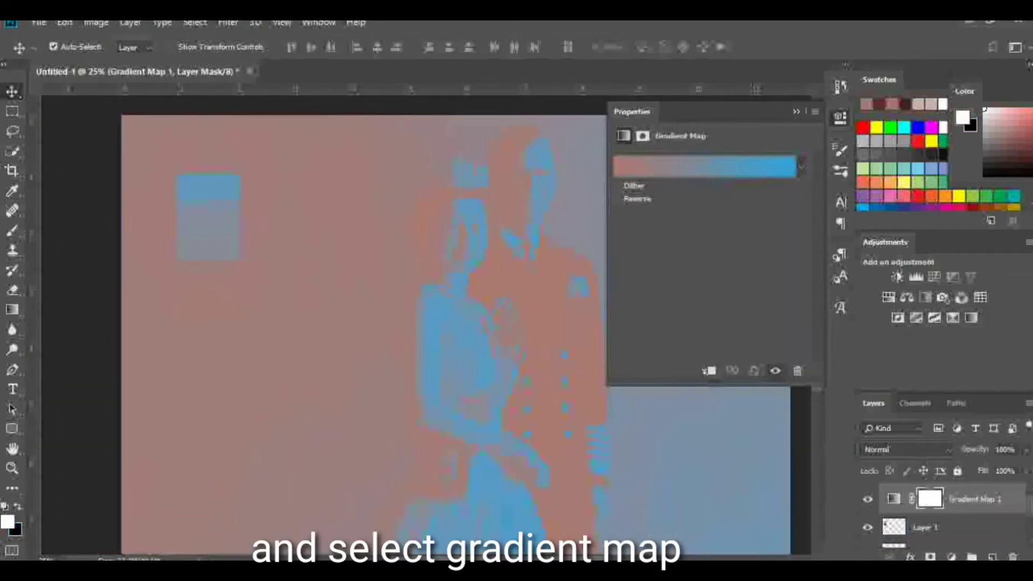
left_click(716, 137)
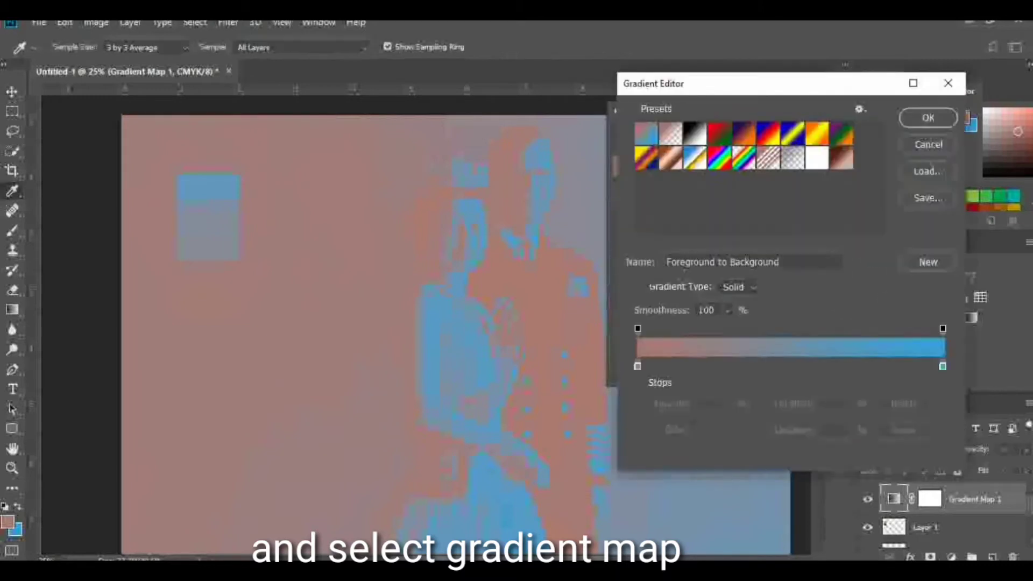
left_click(638, 366)
left_click(943, 366)
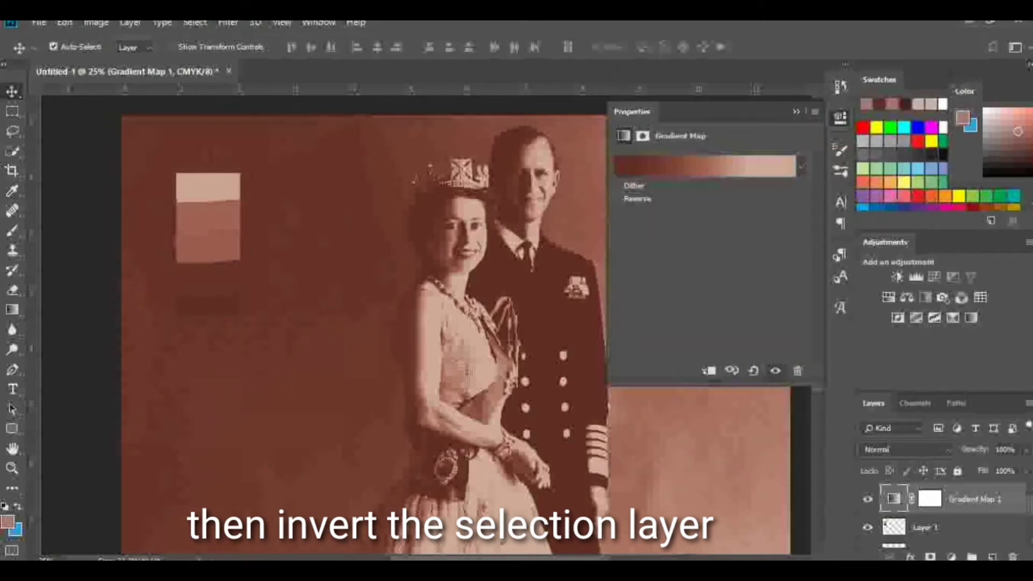
left_click(930, 499)
key("ctrl+i")
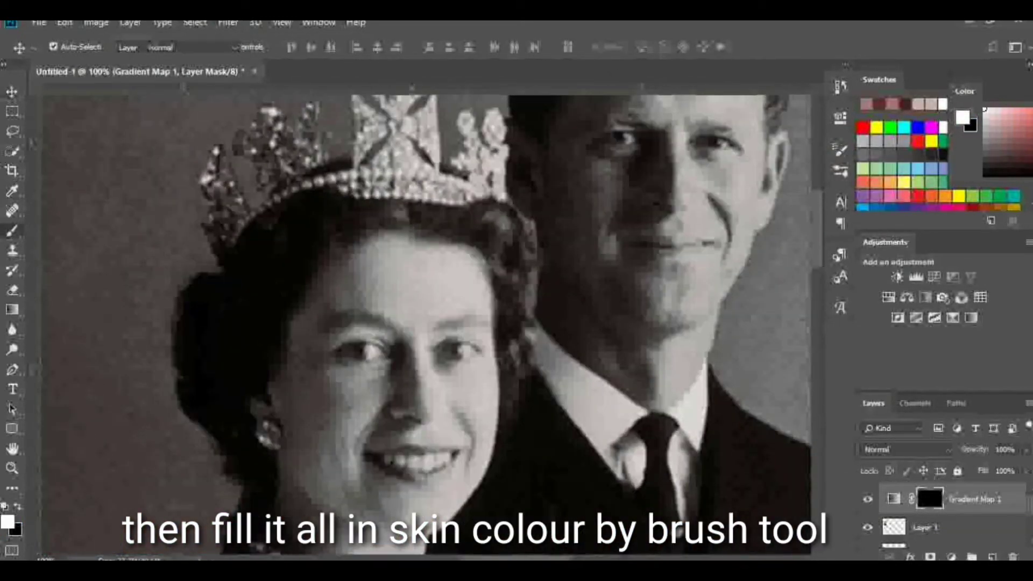
Paint white with a soft brush on the Gradient Map mask over the woman's forehead and upper face
right_click(390, 299)
left_click(418, 278)
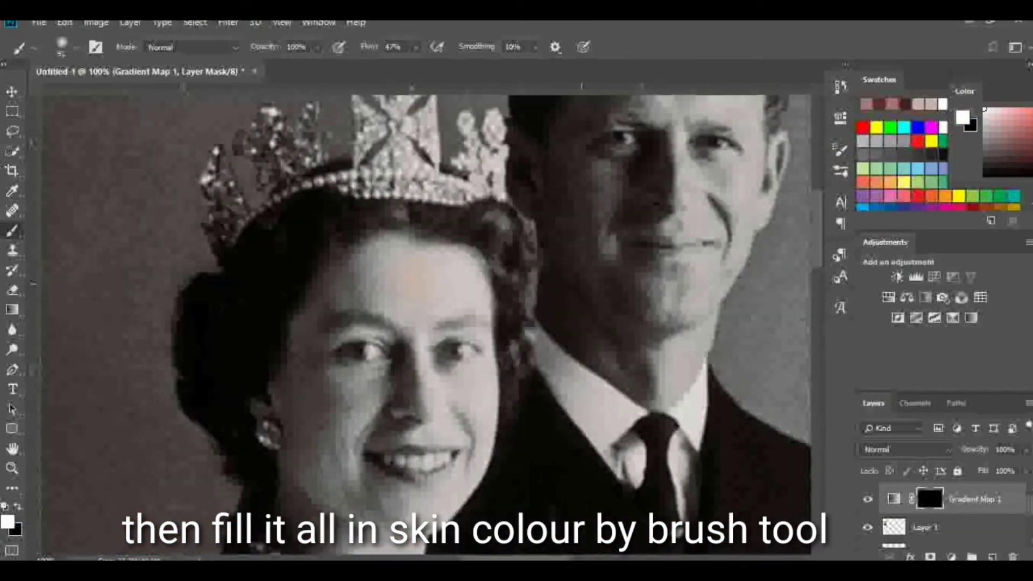
left_click_drag(371, 285, 439, 286)
left_click_drag(350, 247, 339, 355)
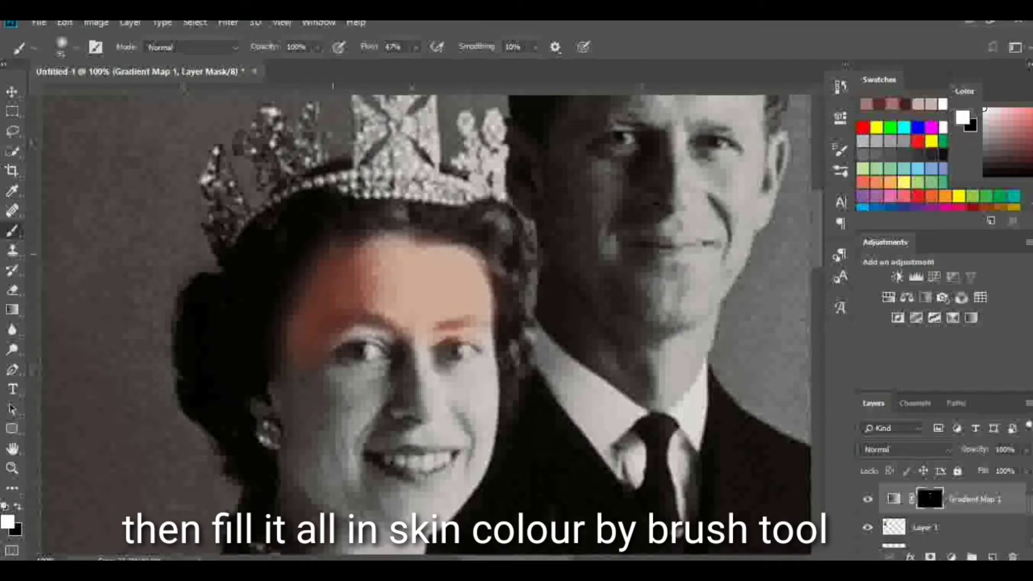
left_click_drag(293, 301, 282, 420)
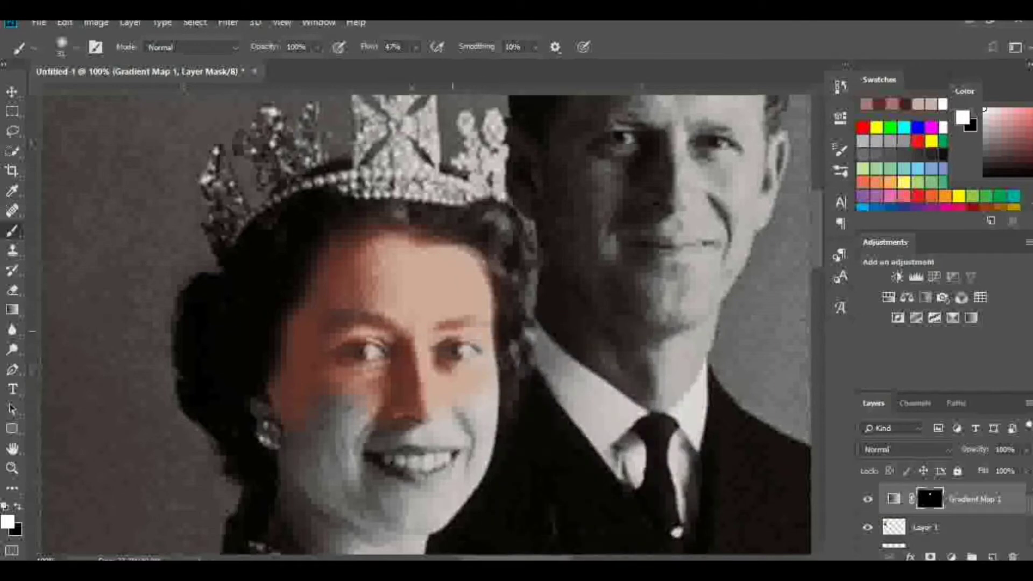
Enlarge the soft brush and paint the skin tone over the woman's lower face and neck
scroll(425, 322, "down", 5)
right_click(307, 258)
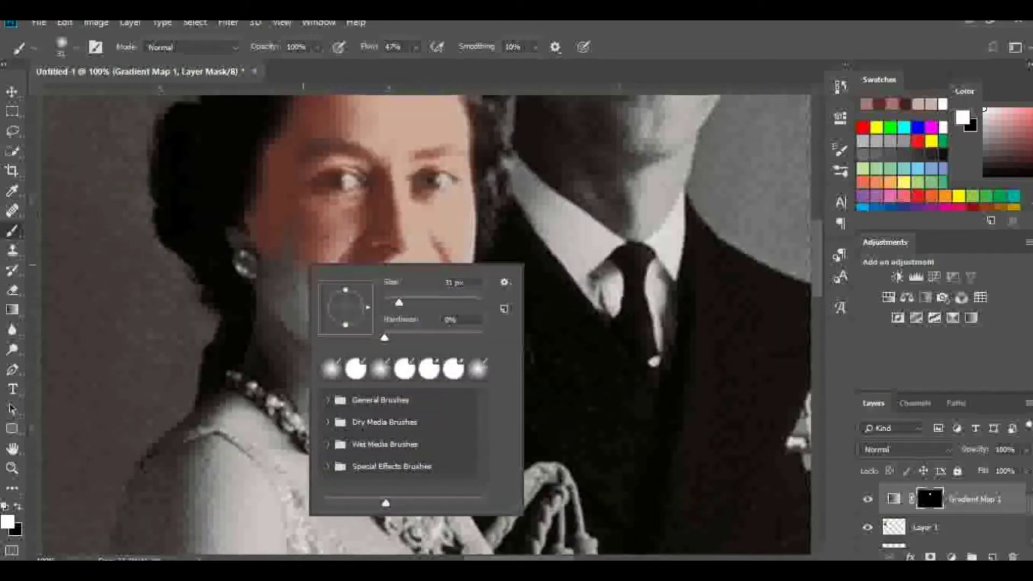
left_click_drag(401, 296, 425, 296)
key("Return")
mouse_move(333, 323)
left_mouse_down()
mouse_move(280, 376)
mouse_move(422, 367)
left_mouse_up()
Shrink the soft brush, lower its flow to 15% and touch up the mask around the woman's ear
right_click(437, 289)
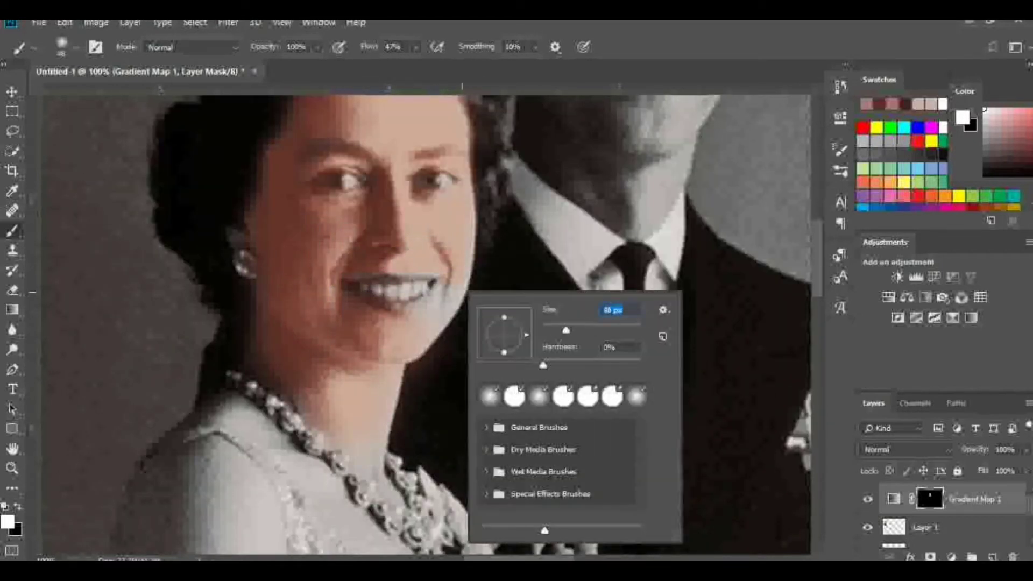
left_click_drag(538, 330, 517, 329)
key("Return")
key("x")
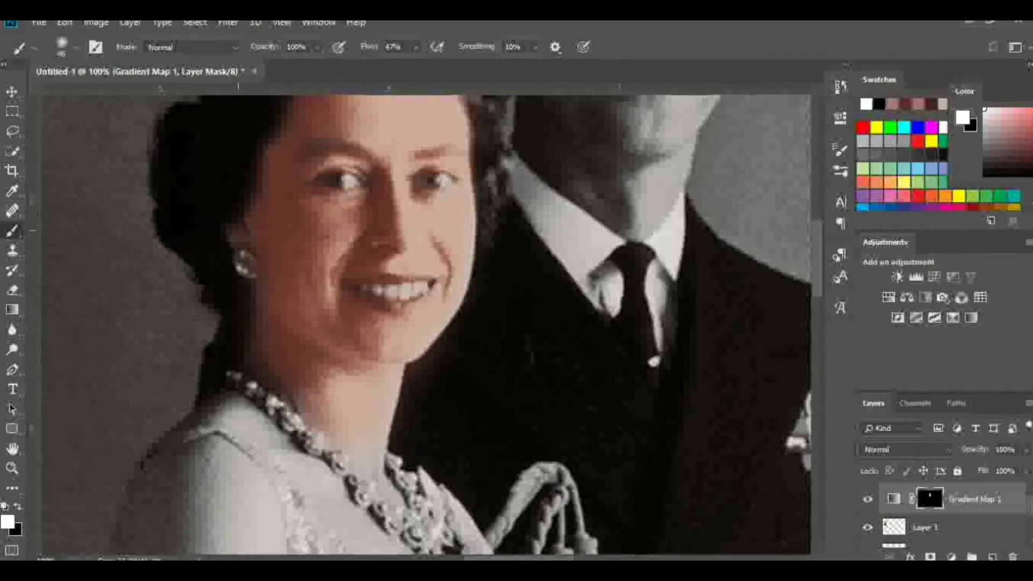
right_click(243, 230)
left_click_drag(290, 266, 271, 267)
key("Return")
key("shift+1")
key("shift+5")
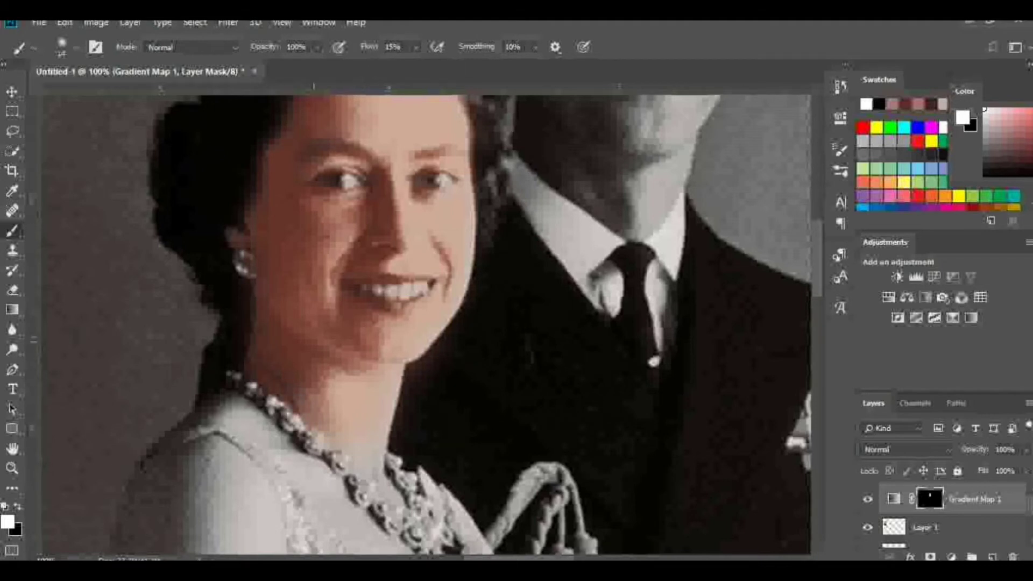
Paint the skin tone over the woman's arm, shoulder and chest beside the necklace
key("ctrl+minus")
key("ctrl+minus")
key("ctrl+minus")
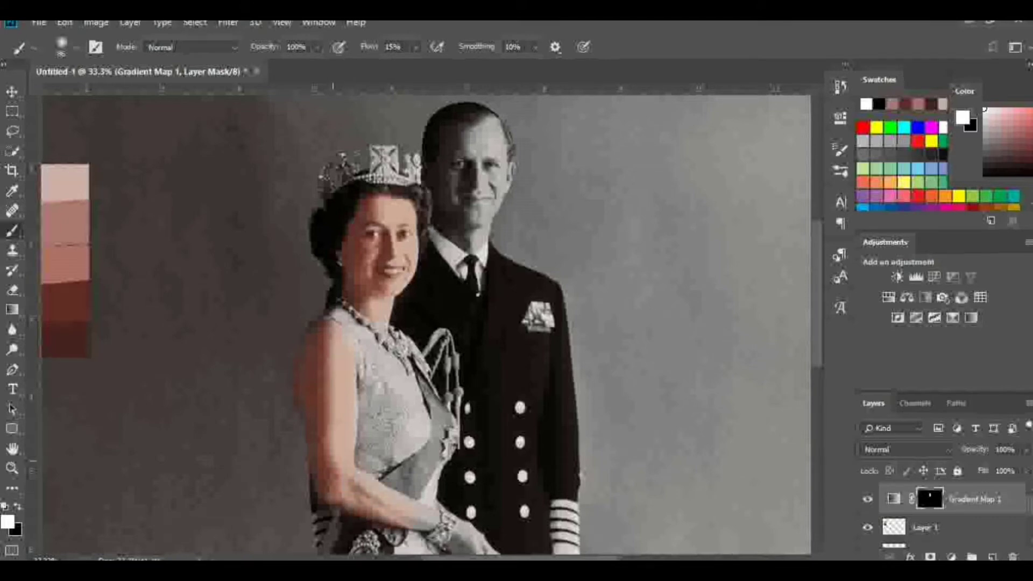
scroll(332, 301, "up", 5)
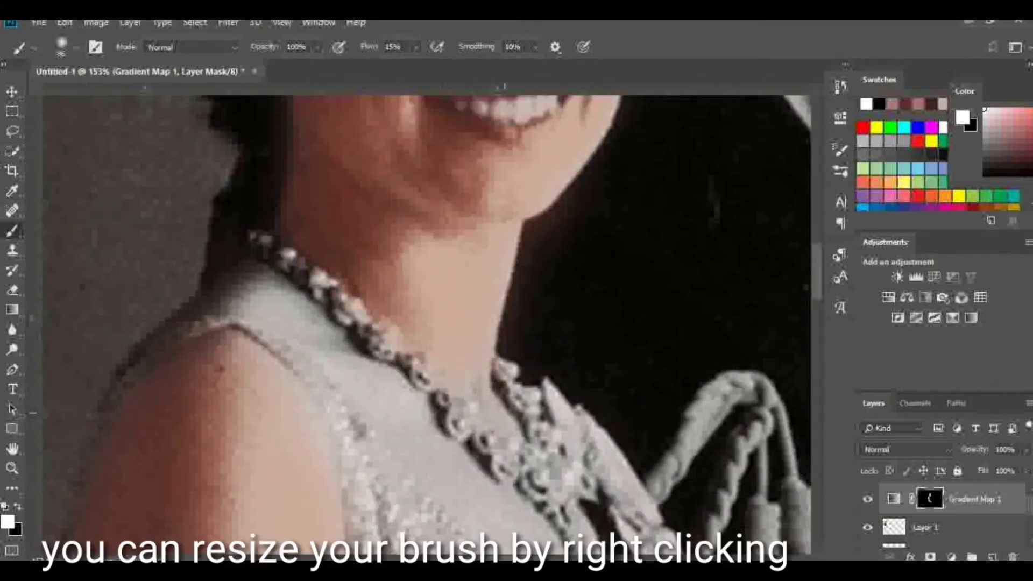
right_click(470, 318)
key("Escape")
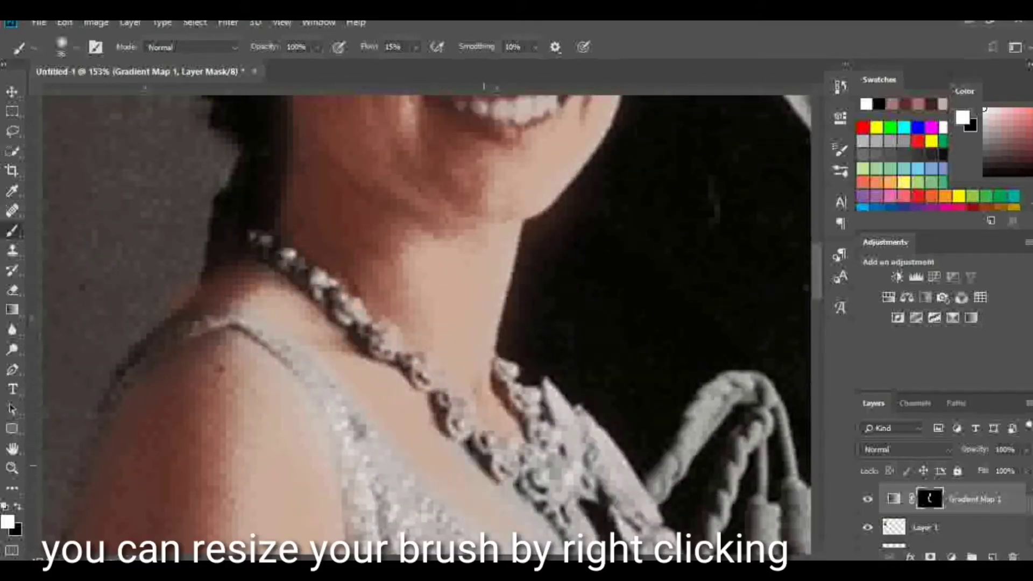
Remove the skin tint from the necklace by painting black on the mask, and raise the brush flow to 100%
scroll(425, 323, "down", 3)
scroll(425, 322, "up", 2)
key("x")
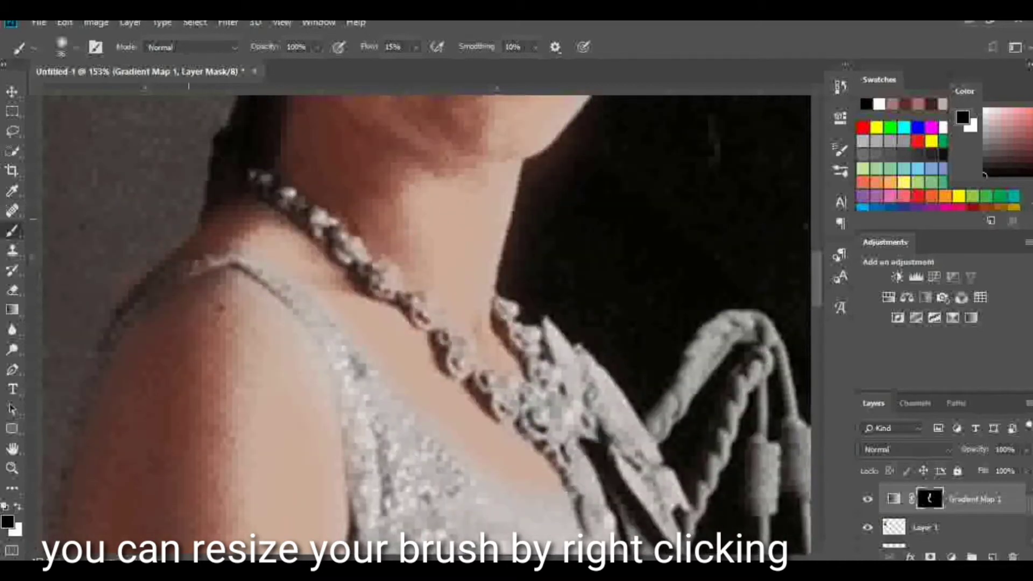
key("shift+0")
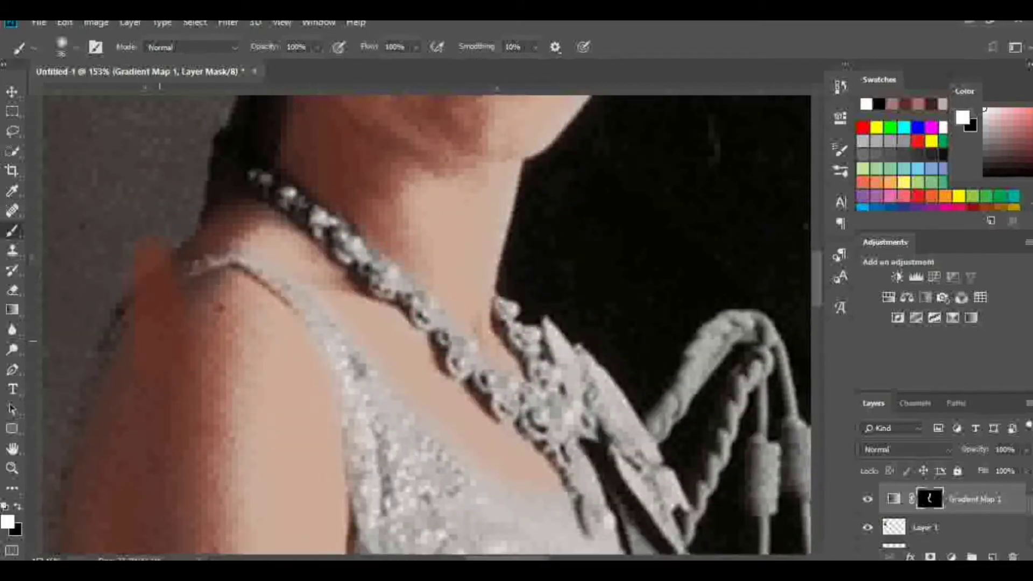
Paint the skin tone over the woman's forearm, hand and fingers on the Gradient Map mask
key("ctrl+1")
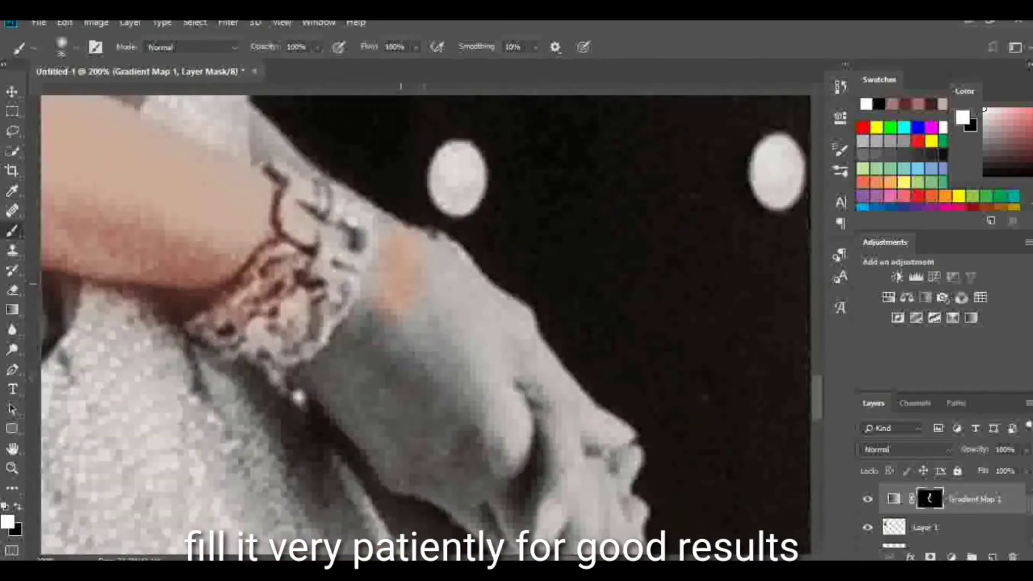
left_click_drag(409, 409, 484, 345)
left_click_drag(506, 387, 533, 463)
scroll(426, 323, "down", 3)
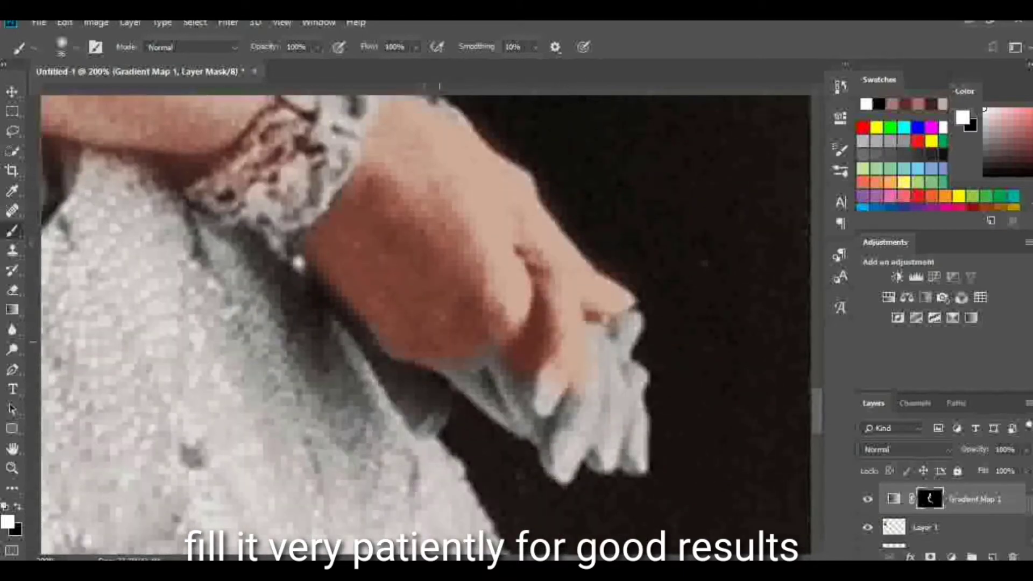
left_click_drag(430, 420, 501, 377)
left_click_drag(640, 323, 581, 469)
scroll(425, 323, "up", 3)
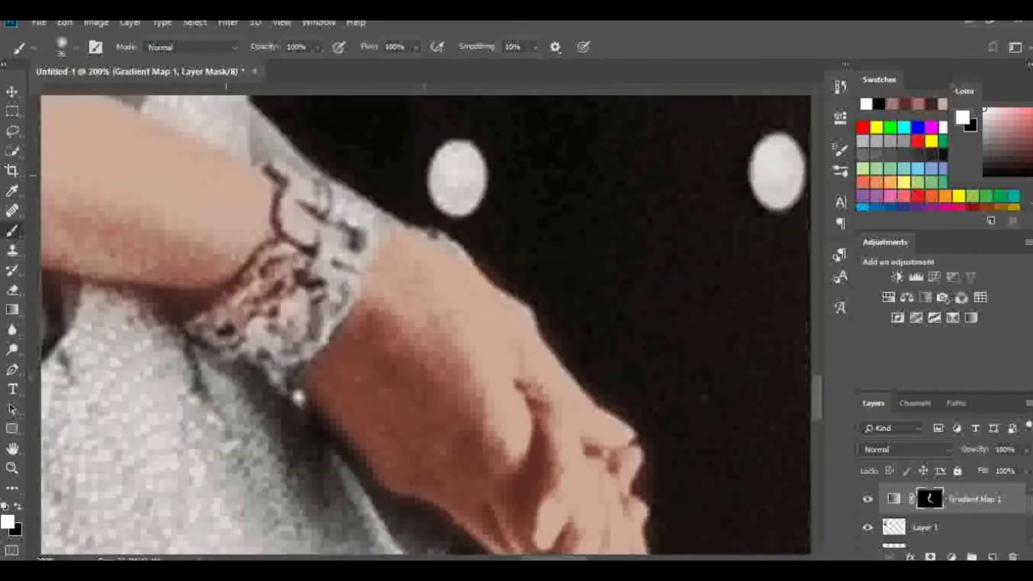
scroll(425, 322, "down", 3)
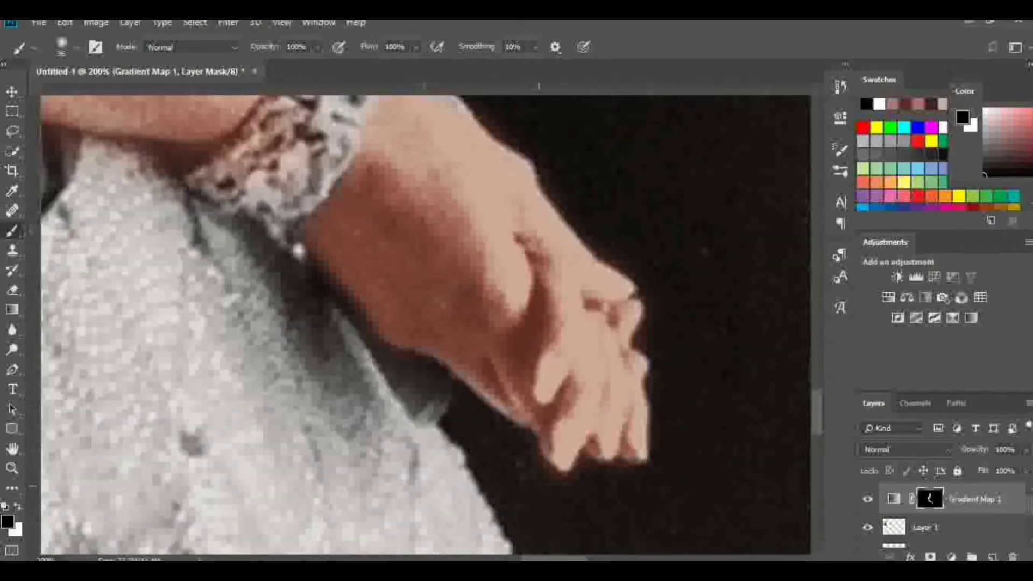
Clean the skin tint off the woman's bracelet and paint the skin tone on the man's hand
key("ctrl+minus")
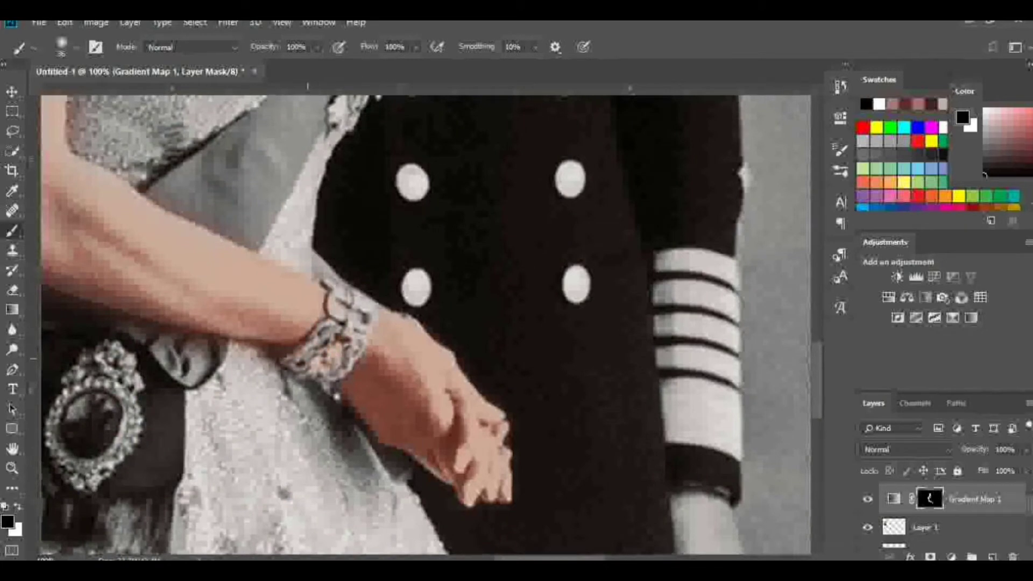
key("ctrl+minus")
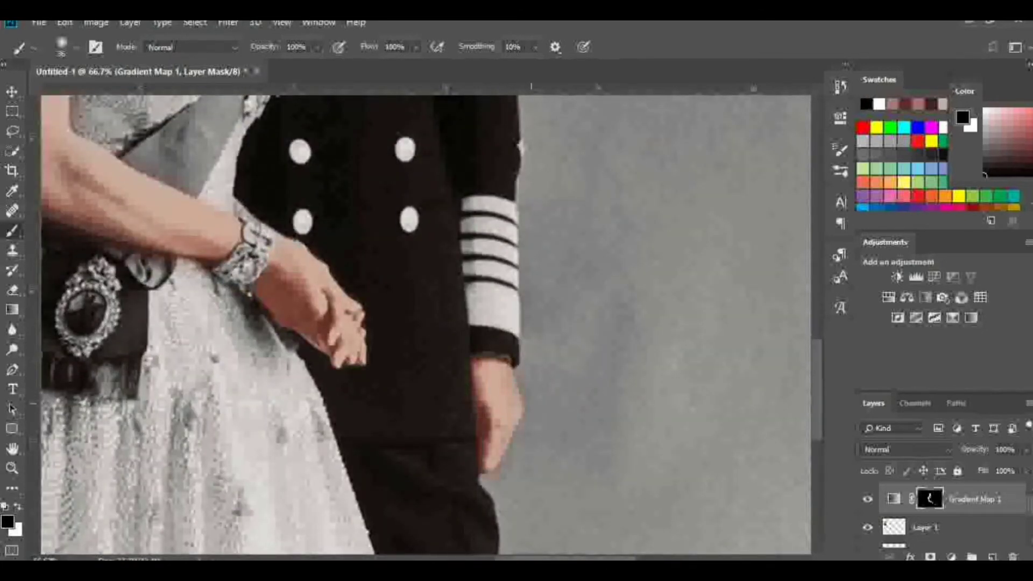
key("ctrl+0")
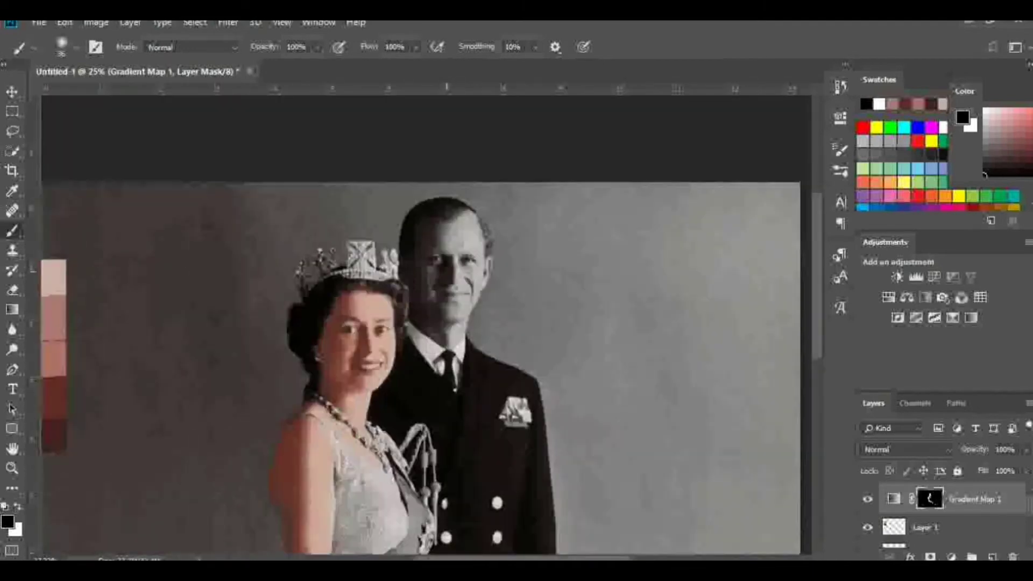
Lower the brush flow to 39% and paint the skin tone in white over the man's forehead on the Gradient Map mask
scroll(425, 323, "up", 4)
scroll(425, 323, "up", 1)
key("x")
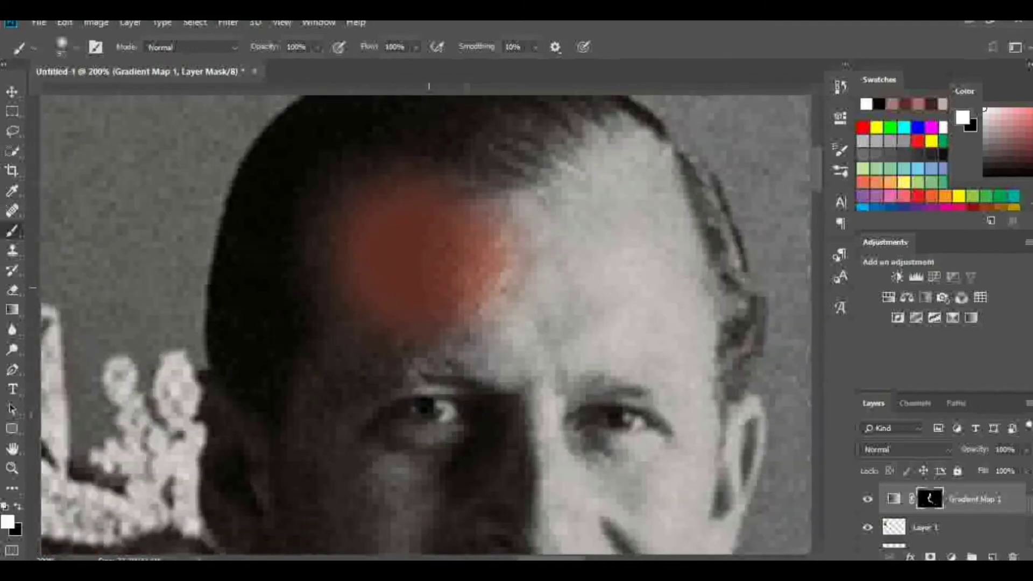
key("ctrl+z")
key("shift+3")
key("shift+9")
mouse_move(333, 258)
left_mouse_down()
mouse_move(409, 215)
mouse_move(495, 231)
mouse_move(340, 323)
left_mouse_up()
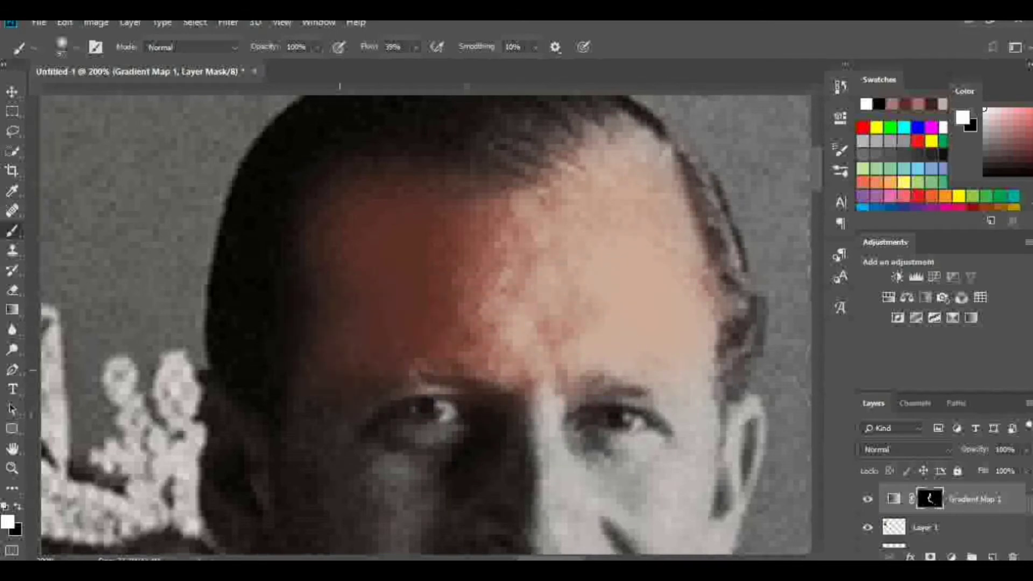
key("ctrl+z")
left_click_drag(339, 269, 441, 204)
key("ctrl+minus")
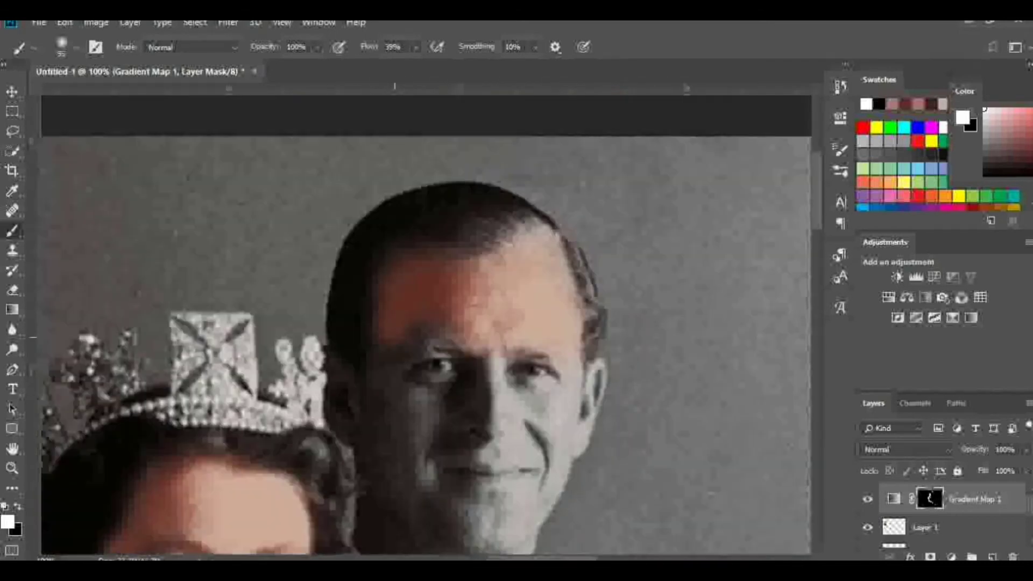
left_click_drag(394, 338, 495, 434)
mouse_move(550, 459)
left_mouse_down()
mouse_move(441, 376)
mouse_move(398, 473)
left_mouse_up()
key("ctrl+z")
left_click_drag(398, 301, 371, 401)
Set the brush flow to 13% and paint the skin tone over the man's face, ears and neck
key("shift+1")
key("shift+3")
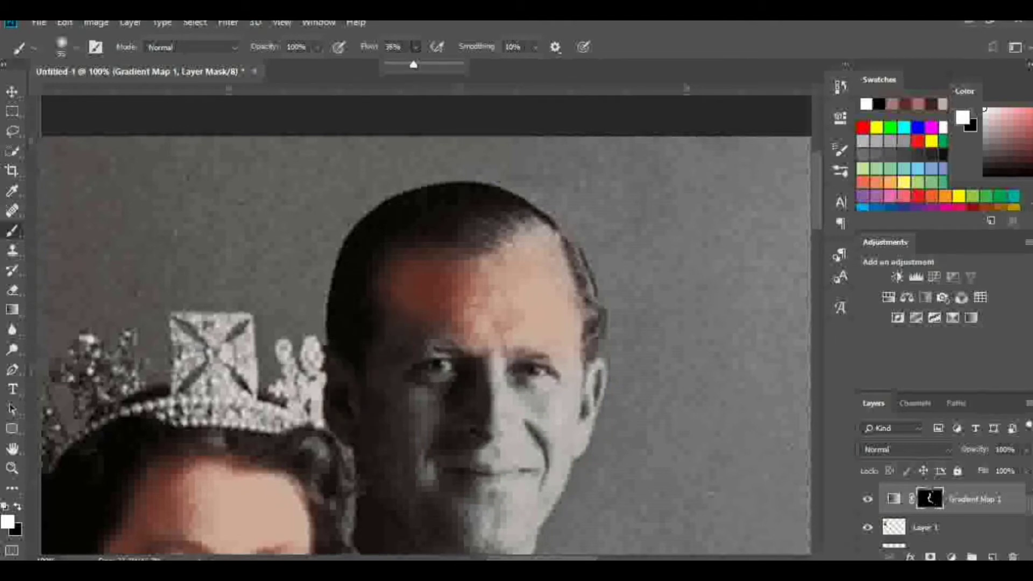
scroll(425, 323, "down", 1)
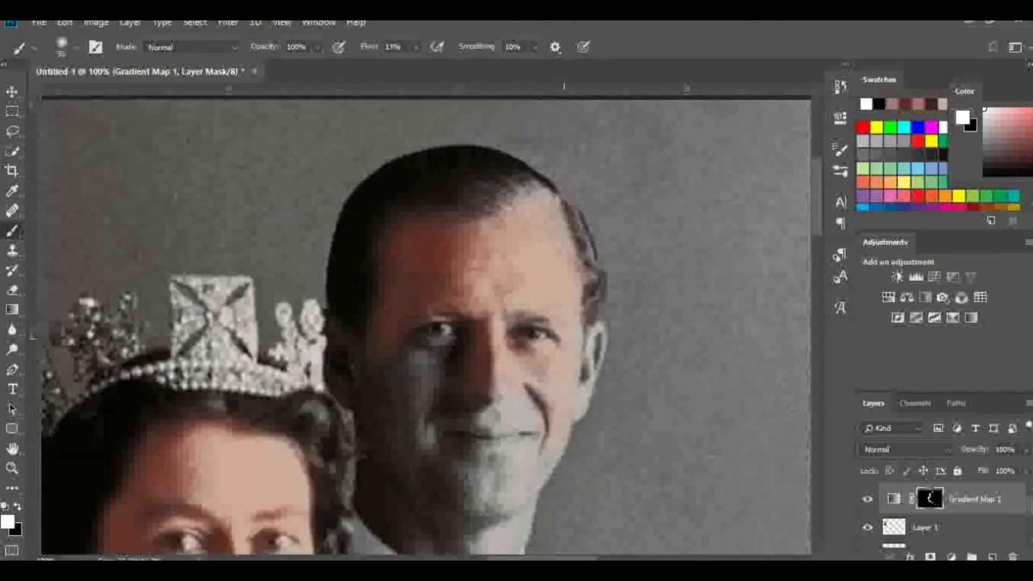
mouse_move(458, 516)
left_mouse_down()
mouse_move(347, 377)
mouse_move(430, 350)
mouse_move(422, 446)
left_mouse_up()
scroll(477, 520, "down", 3)
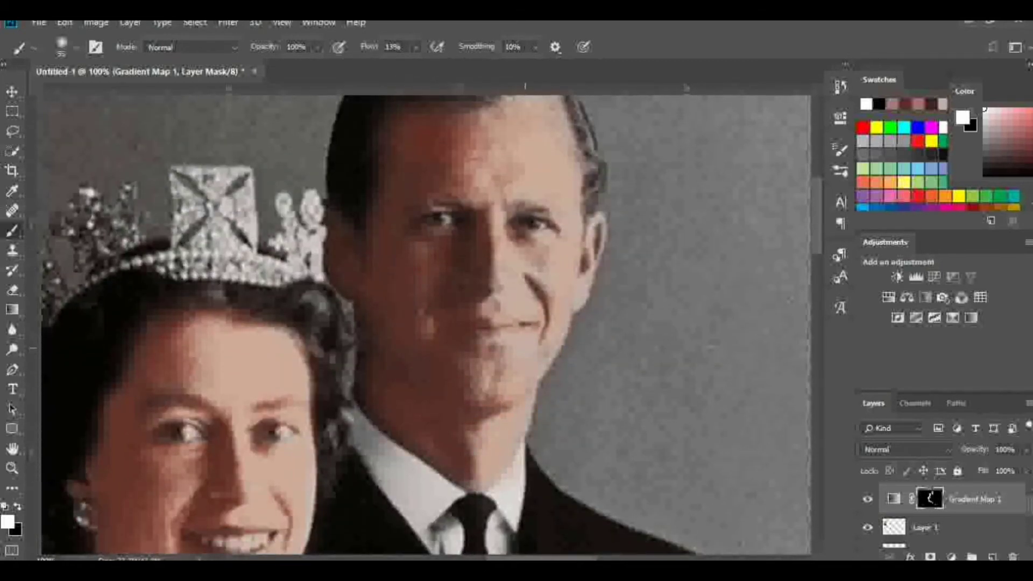
scroll(468, 423, "up", 2)
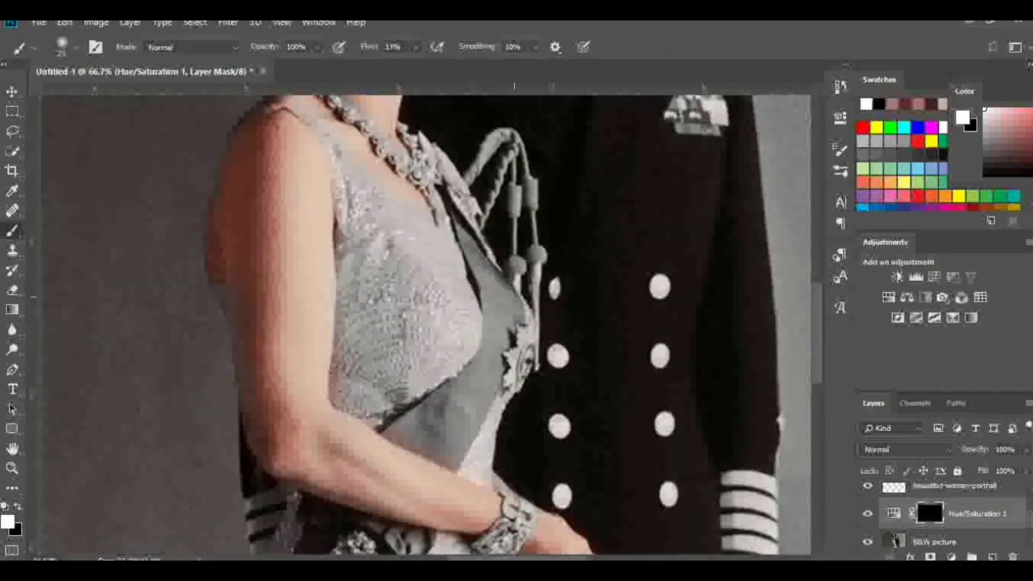
Paint the purple tint over the woman's sash and its bow on the Hue/Saturation 1 mask, and raise the brush flow to 100%
mouse_move(484, 252)
left_mouse_down()
mouse_move(473, 398)
mouse_move(469, 226)
mouse_move(425, 458)
left_mouse_up()
scroll(426, 323, "down", 3)
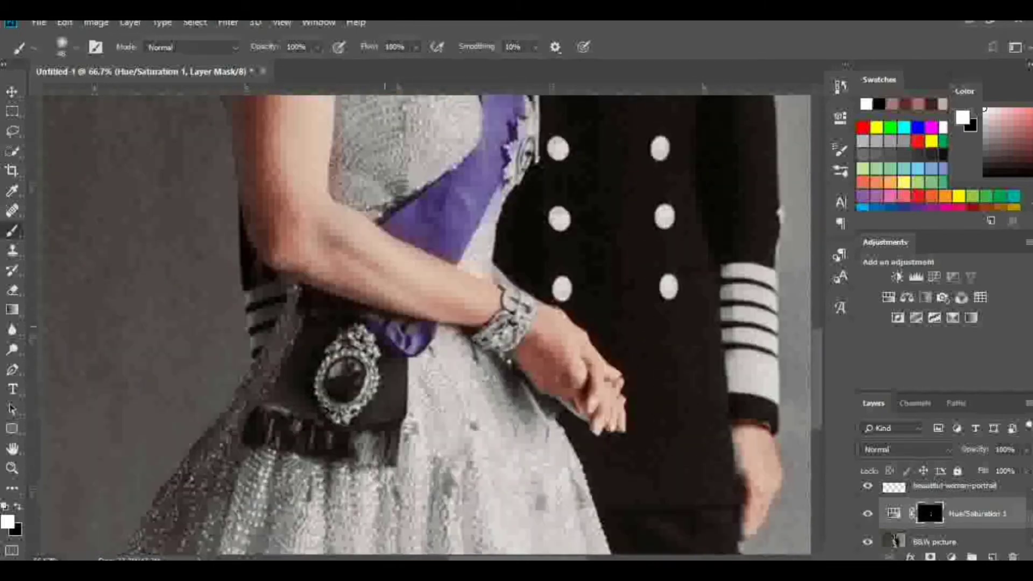
mouse_move(302, 312)
left_mouse_down()
mouse_move(290, 398)
mouse_move(258, 425)
mouse_move(377, 441)
mouse_move(401, 377)
left_mouse_up()
key("shift+0")
key("shift+5")
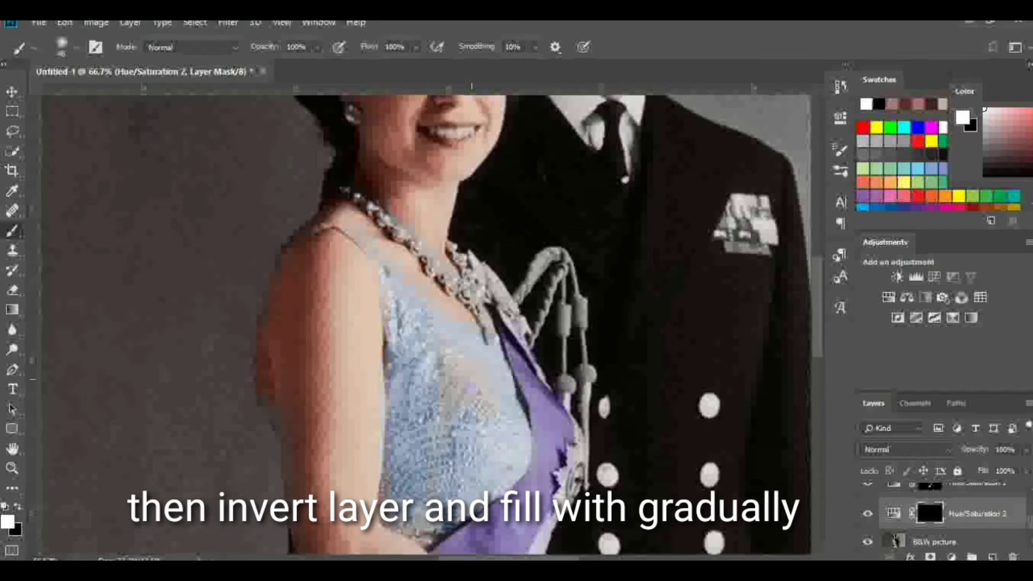
Paint the blue tint over the dress bodice on the Hue/Saturation 2 mask and clear the skin tint off the shoulder strap on the Gradient Map mask
right_click(270, 314)
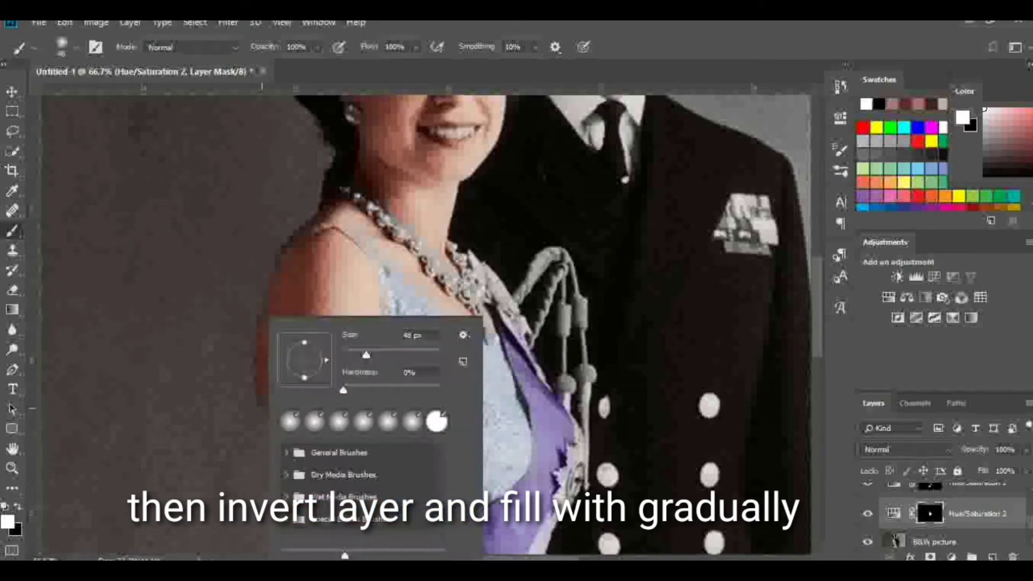
key("Return")
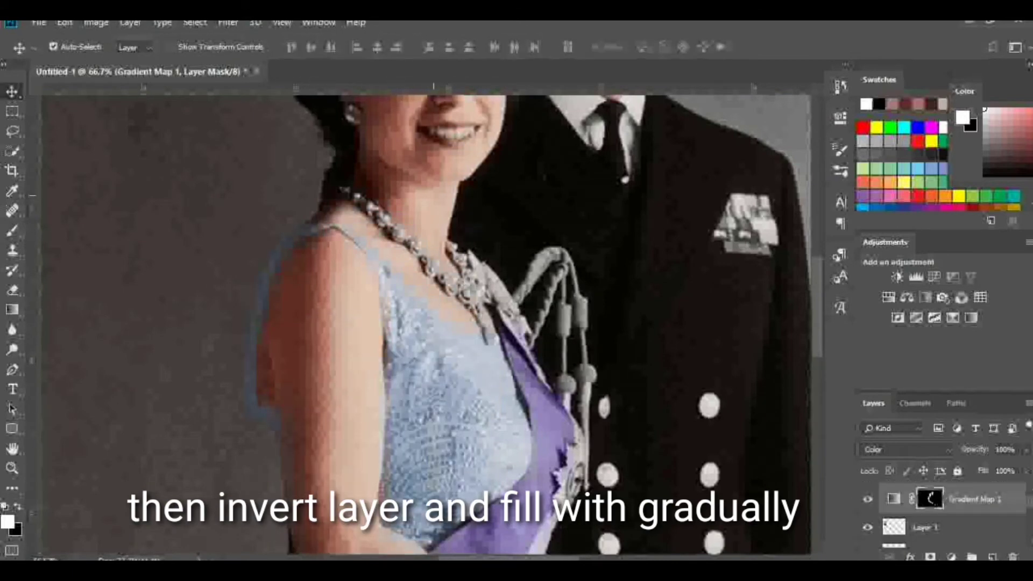
key("b")
key("x")
right_click(304, 223)
key("Return")
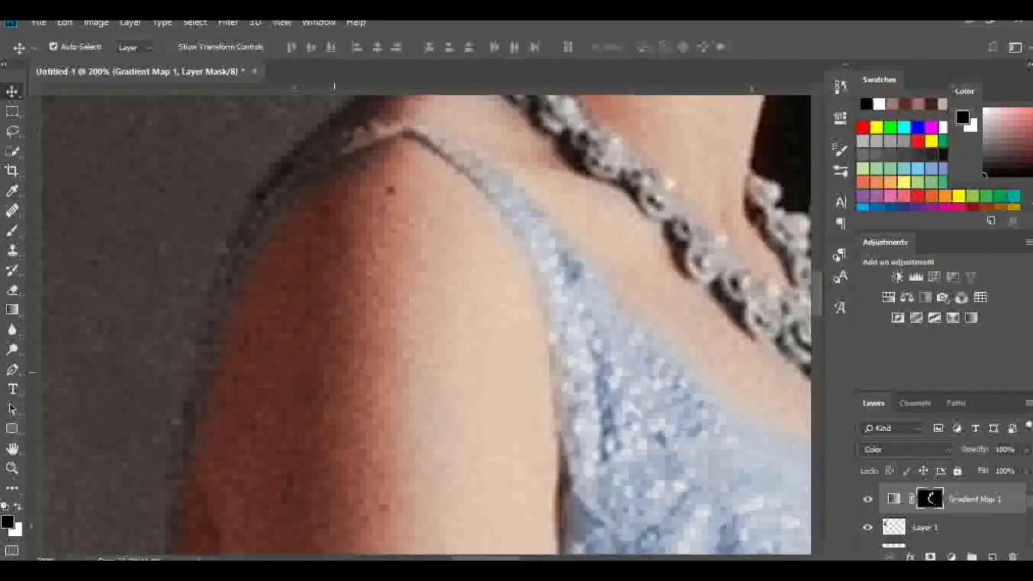
key("b")
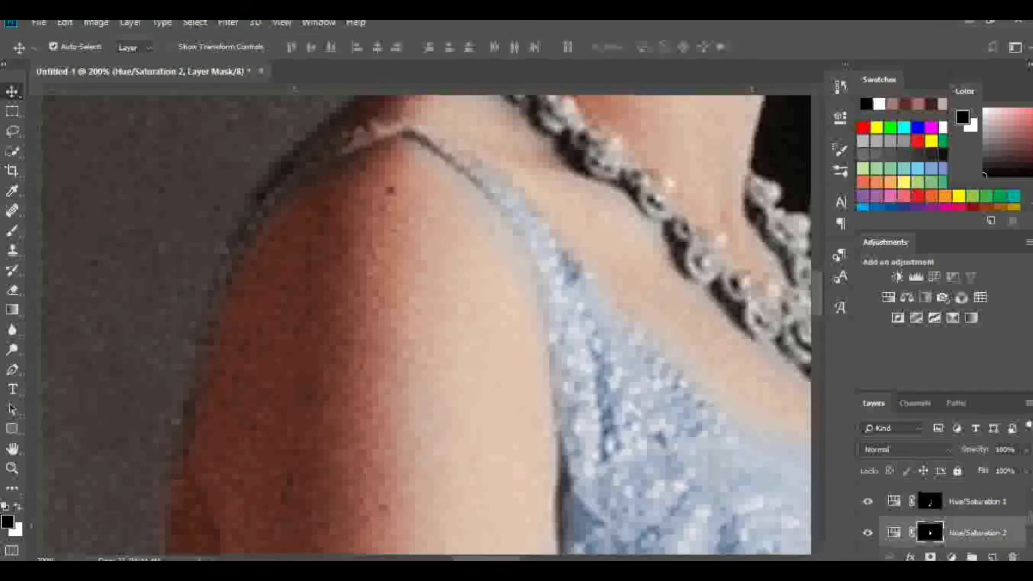
Paint the blue tint in white along the dress strap around the woman's shoulder on the Hue/Saturation 2 mask
key("b")
key("x")
mouse_move(376, 129)
left_mouse_down()
mouse_move(291, 172)
mouse_move(224, 275)
left_mouse_up()
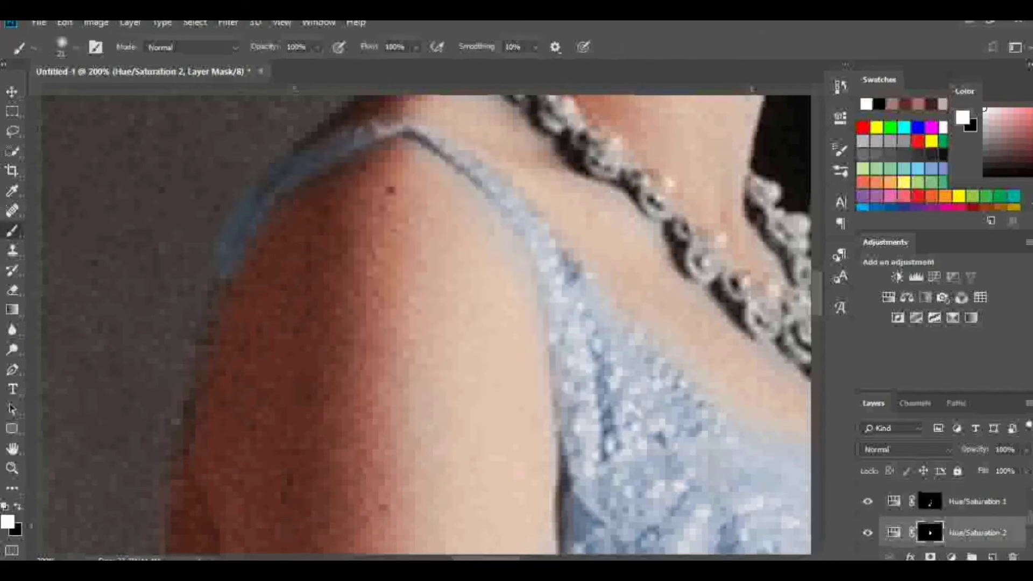
Paint the blue tint over the whole skirt of the dress on the Hue/Saturation 2 mask, adjusting the brush size for its edges
scroll(426, 323, "down", 5)
scroll(425, 323, "down", 3)
key("x")
scroll(425, 323, "down", 5)
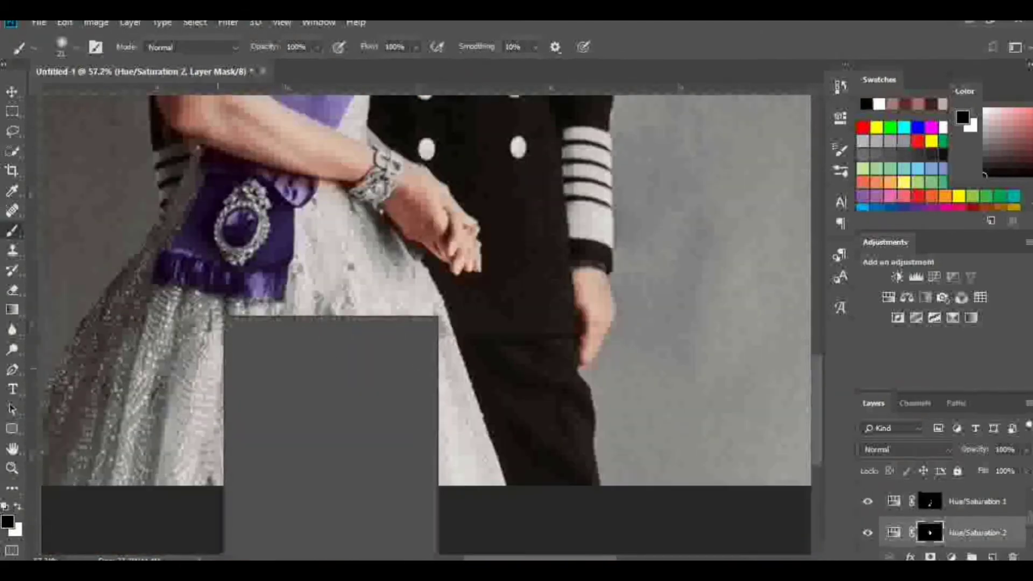
key("x")
left_click_drag(474, 479, 468, 264)
scroll(350, 156, "up", 2)
right_click(350, 156)
key("Return")
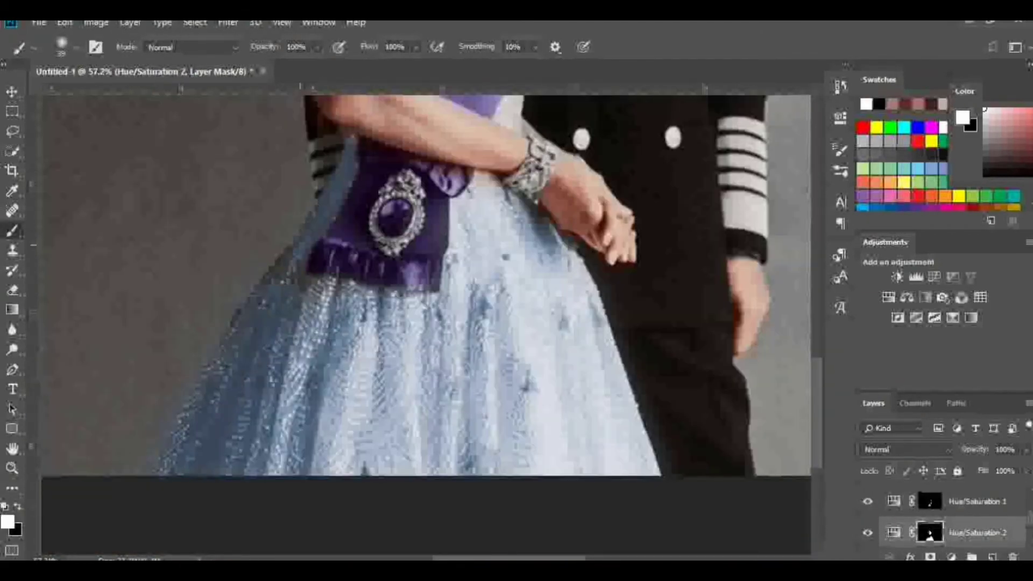
key("x")
key("x")
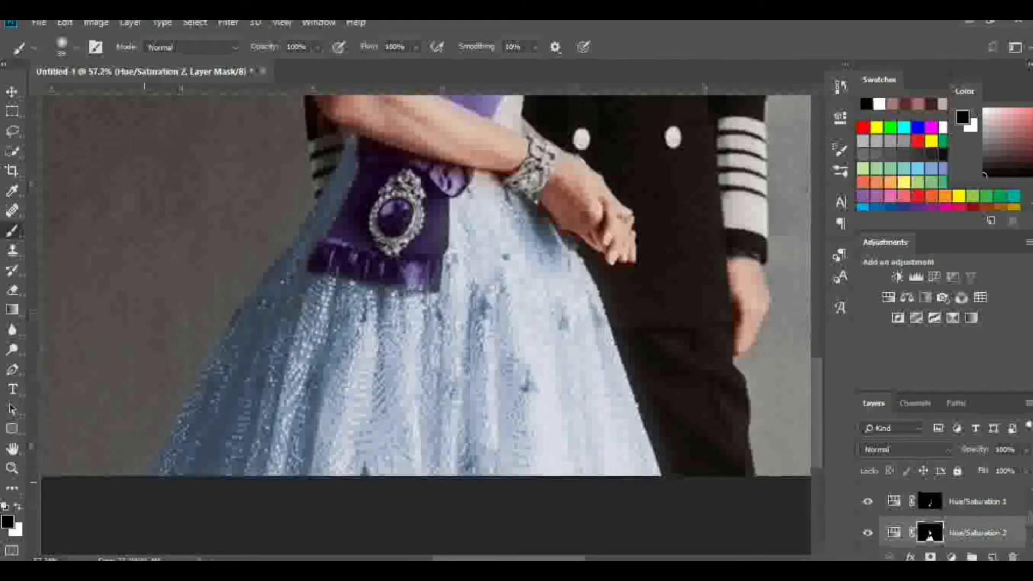
scroll(425, 286, "up", 3)
key("ctrl+0")
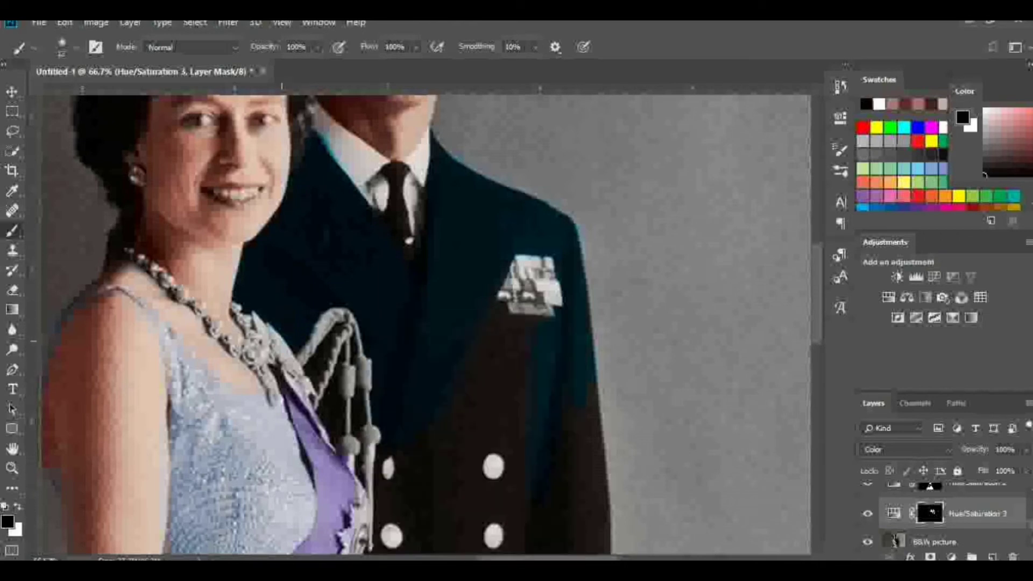
Paint the dark blue tint over the man's uniform jacket and sleeve on the Hue/Saturation 3 mask, working around the braided cords
scroll(326, 428, "up", 2)
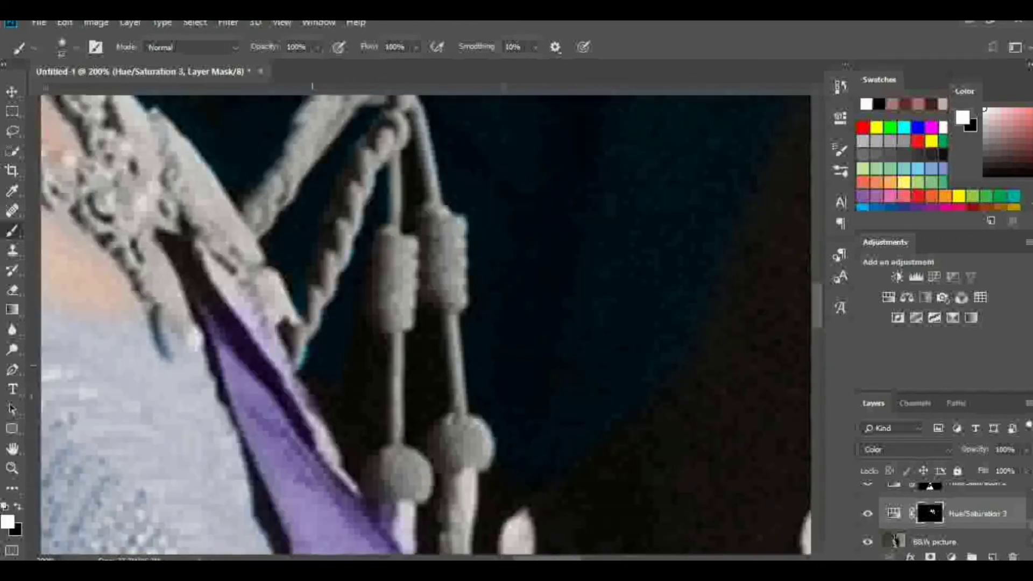
scroll(393, 366, "up", 2)
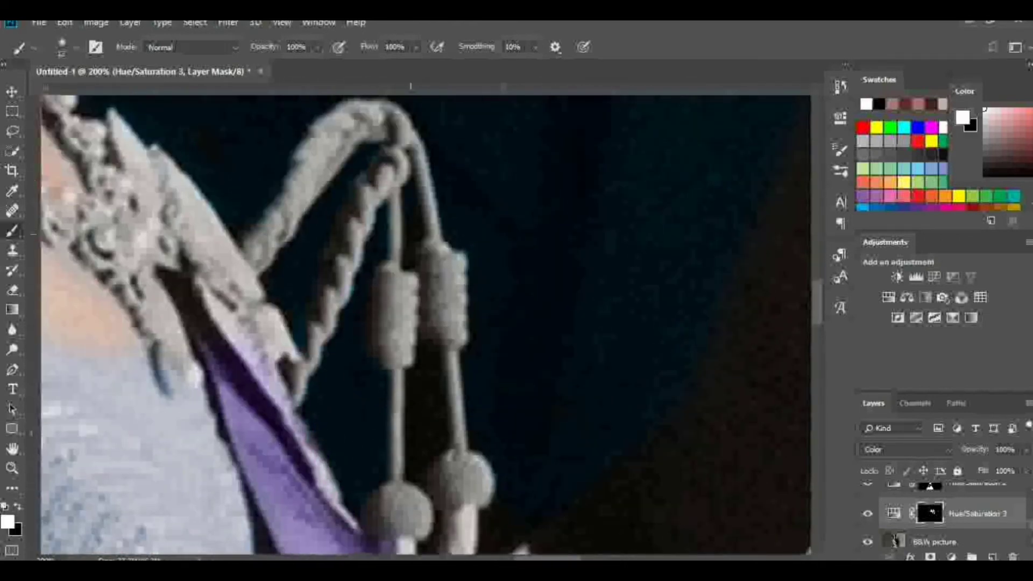
scroll(425, 323, "down", 3)
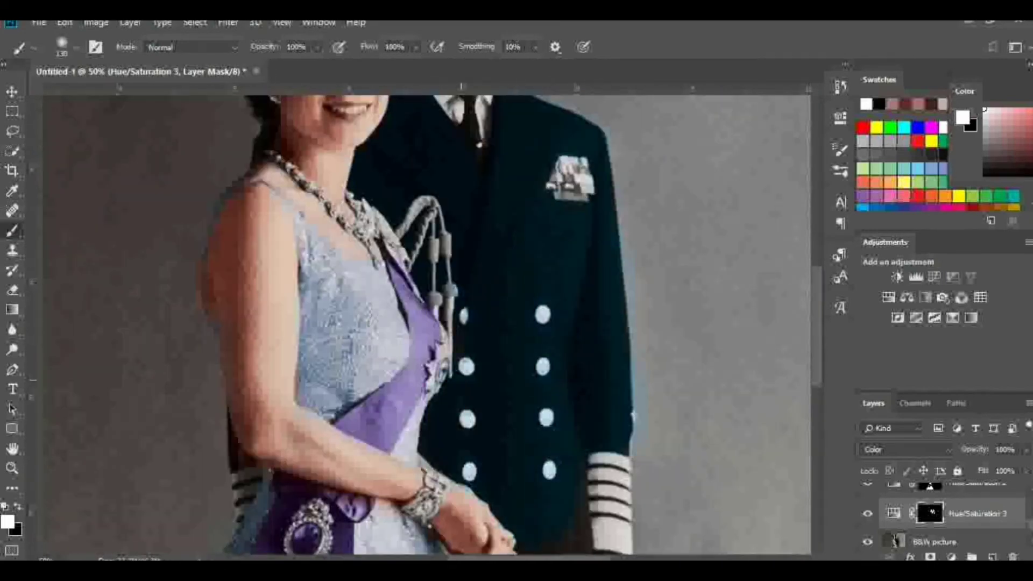
scroll(425, 323, "down", 5)
scroll(473, 345, "down", 3)
scroll(473, 344, "up", 4)
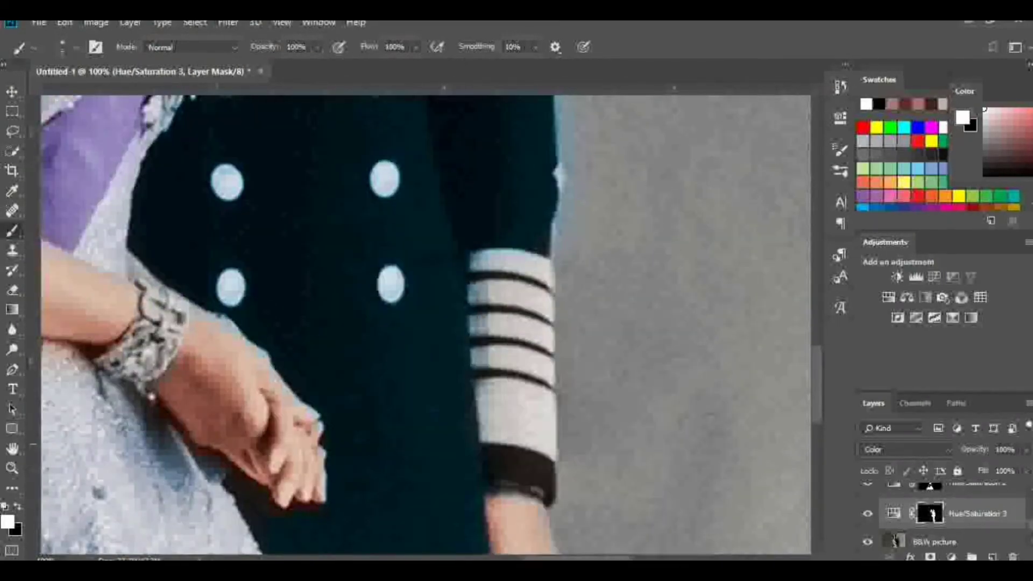
scroll(425, 323, "down", 5)
Add a Hue/Saturation adjustment above the B&W picture layer with Colorize on, saturation 25 and the hue shifted to blue
left_click(935, 542)
left_click(951, 557)
left_click(945, 404)
scroll(425, 323, "up", 2)
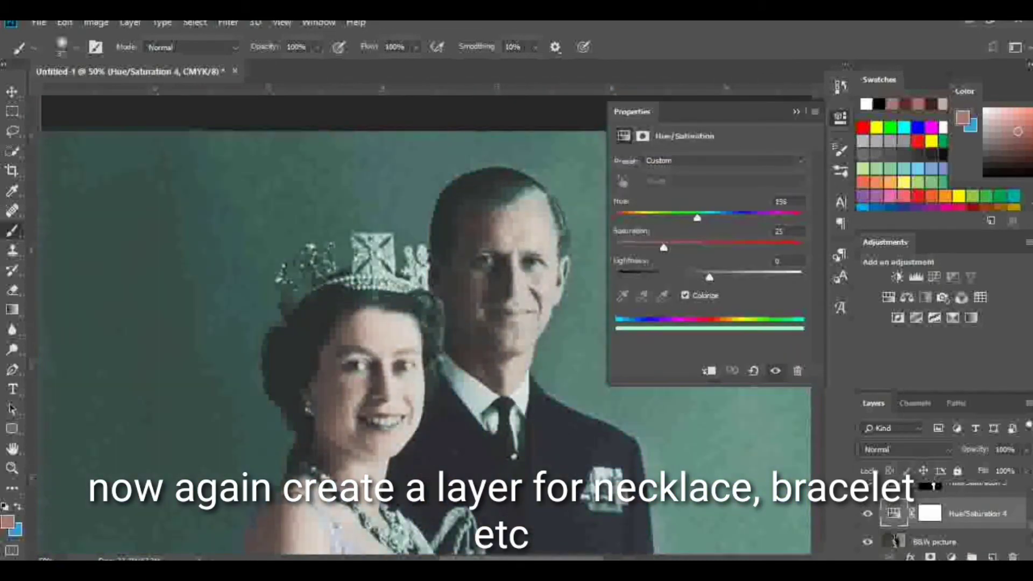
left_click_drag(698, 214, 734, 214)
scroll(425, 269, "up", 3)
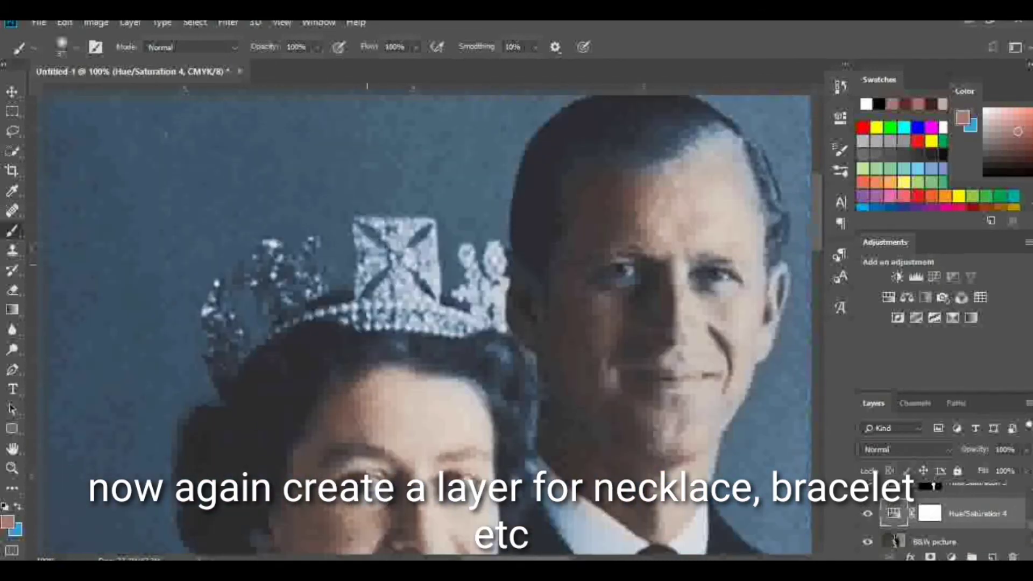
Invert the Hue/Saturation 4 mask and paint the blue tint over the woman's tiara and necklace
key("ctrl+i")
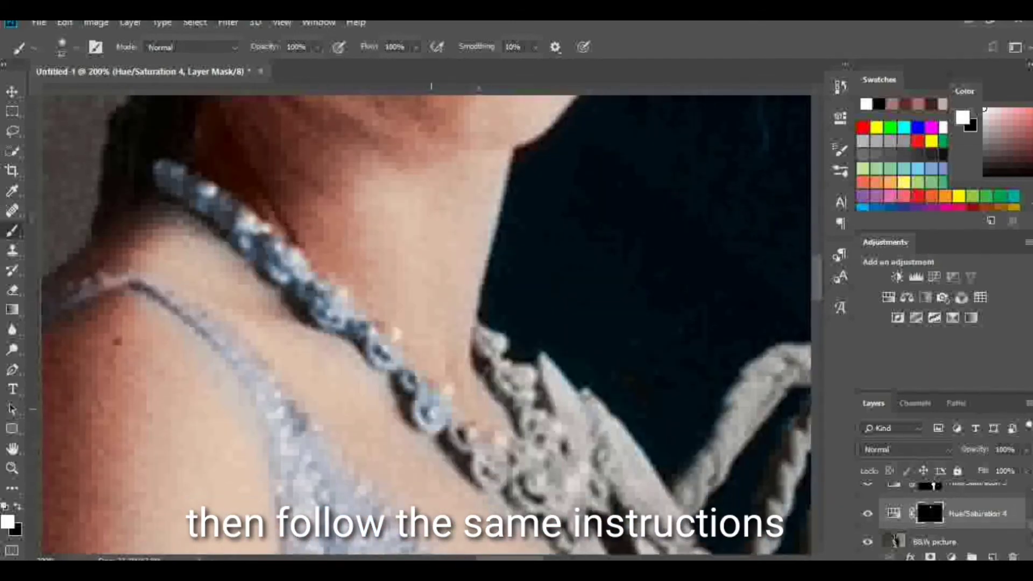
scroll(425, 323, "down", 3)
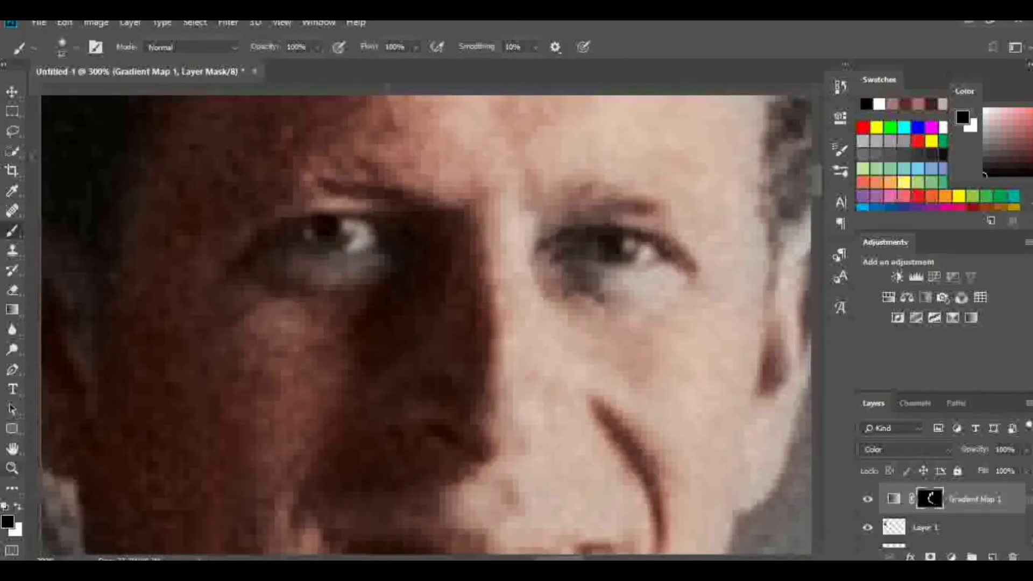
Repaint the skin tone around the man's eyes on the Gradient Map mask and set the brush flow to 56%
key("x")
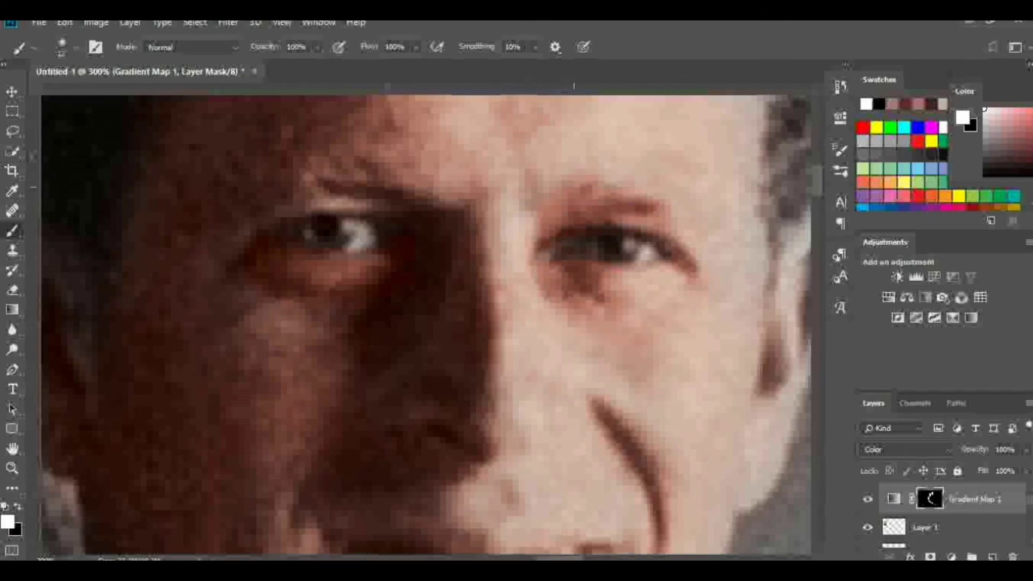
right_click(306, 285)
key("Escape")
key("shift+5")
key("shift+6")
scroll(428, 324, "down", 2)
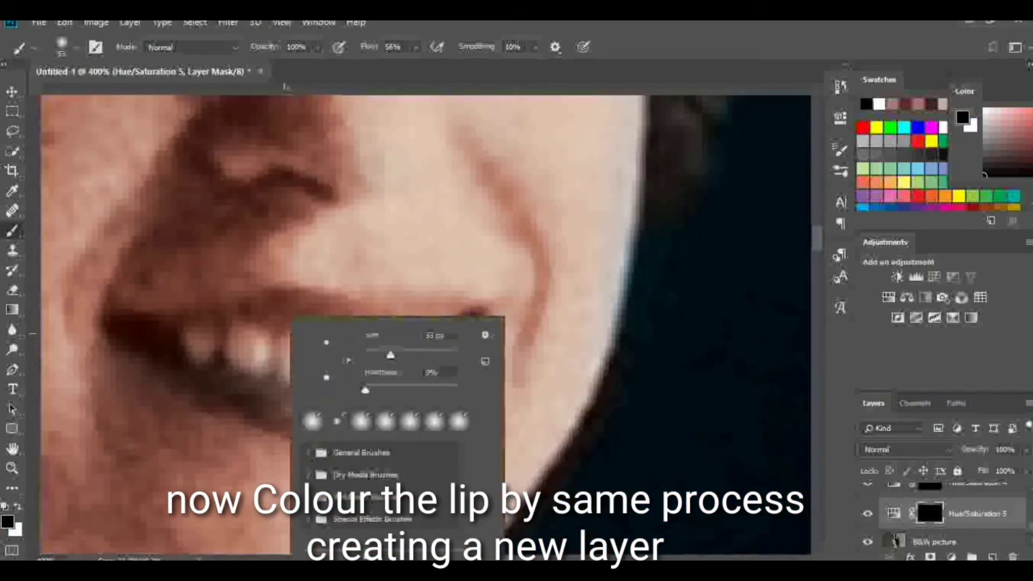
Paint the red tint on the woman's lips on the Hue/Saturation 5 mask and switch to black to clean its edges
key("Escape")
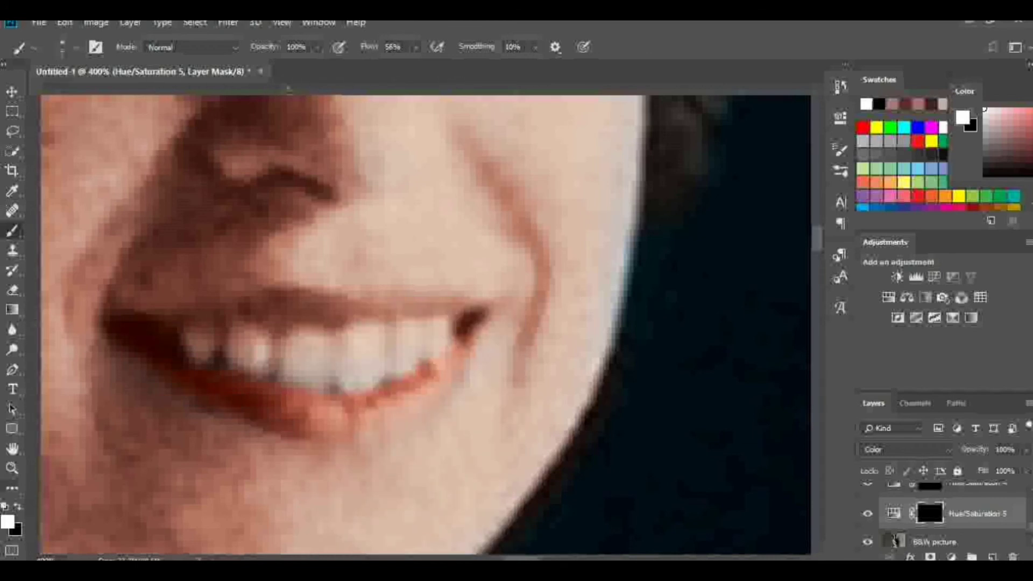
key("x")
key("ctrl+minus")
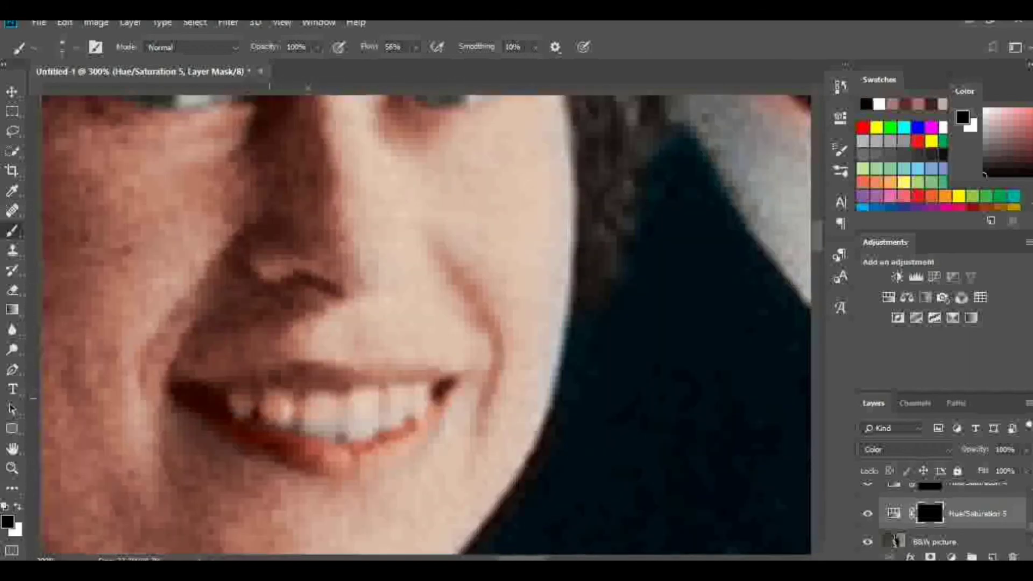
scroll(425, 323, "up", 4)
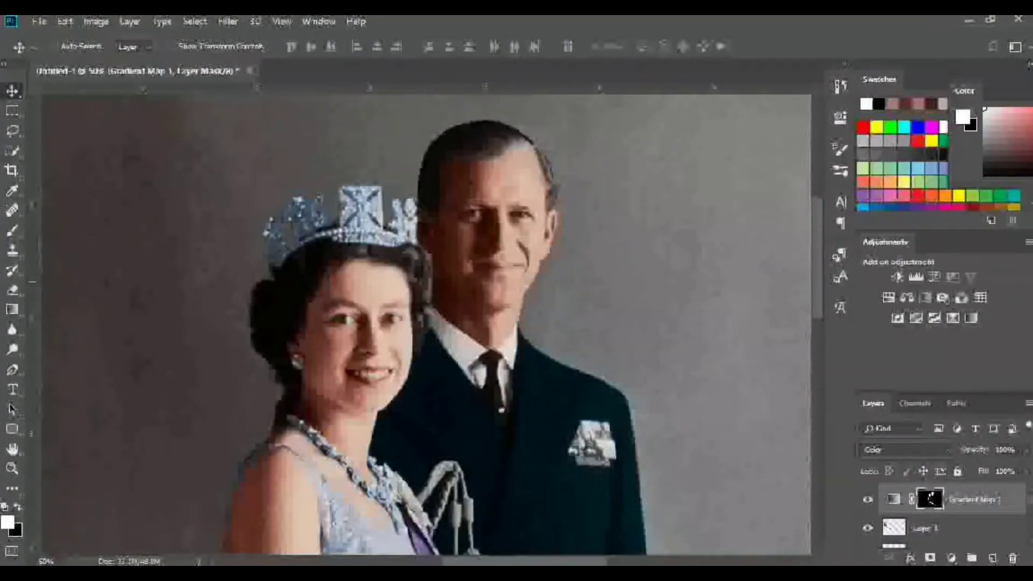
Touch up the skin tone around the man's mouth and chin with the Brush on the Gradient Map mask
scroll(487, 272, "up", 3)
key("b")
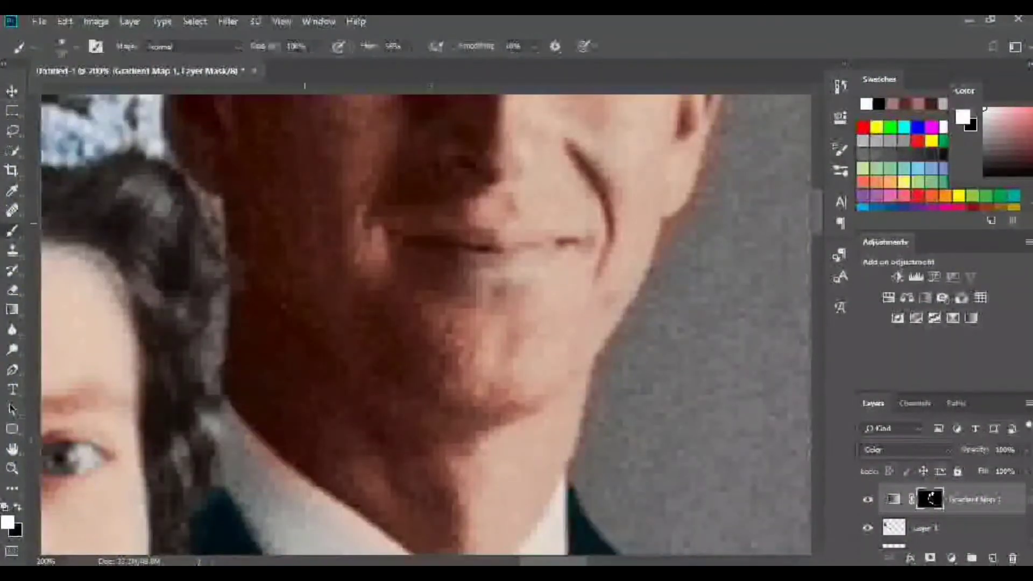